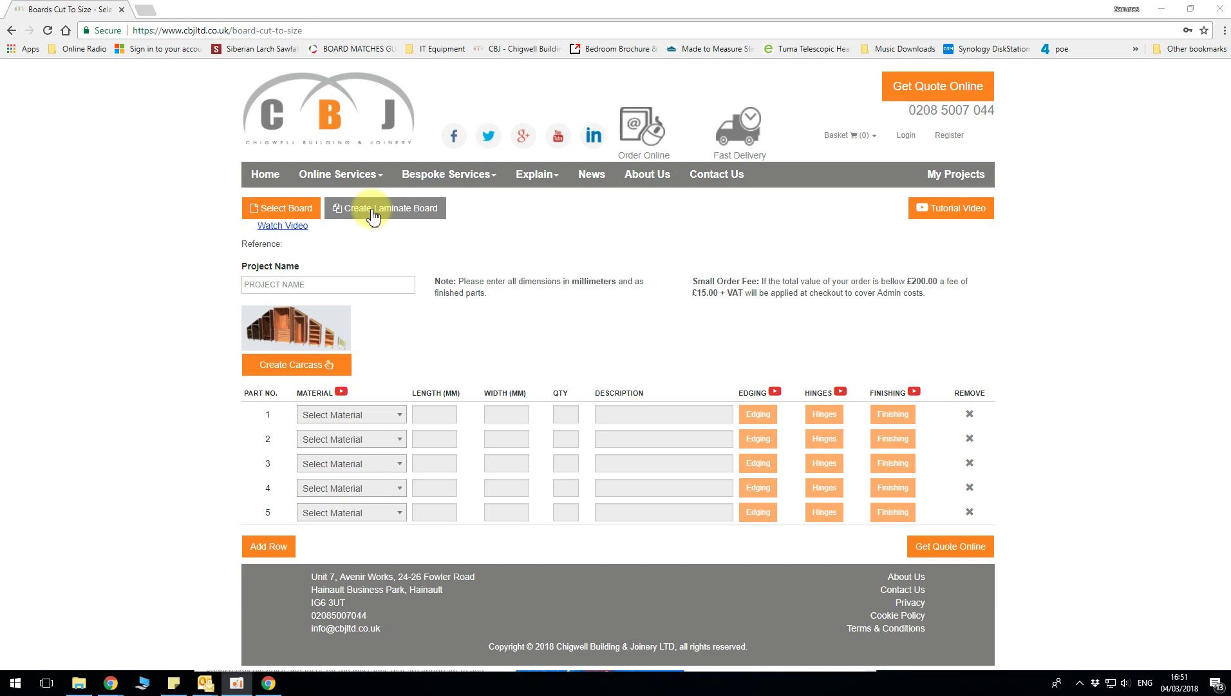
# - Start a new laminate board and add Egger's 1.0mm Truffle Brown Davos Oak H3133 ST12 Laminate to the selected laminates
pyautogui.click(374, 212)
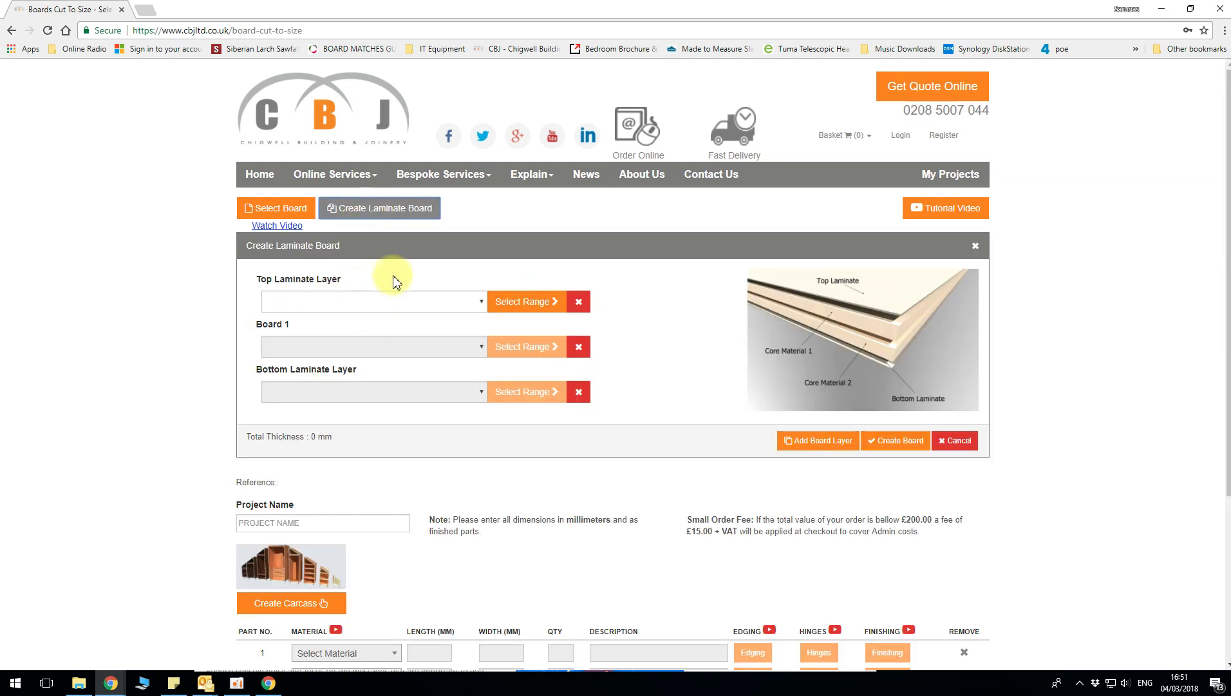
pyautogui.click(520, 303)
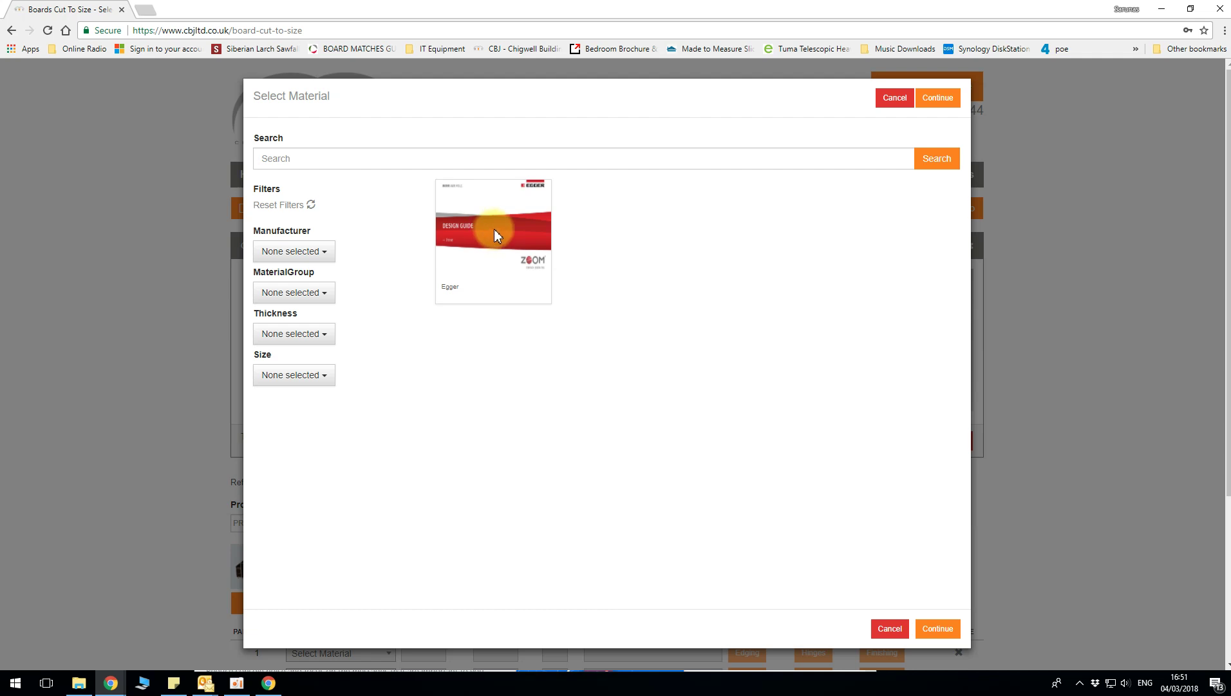
pyautogui.click(494, 229)
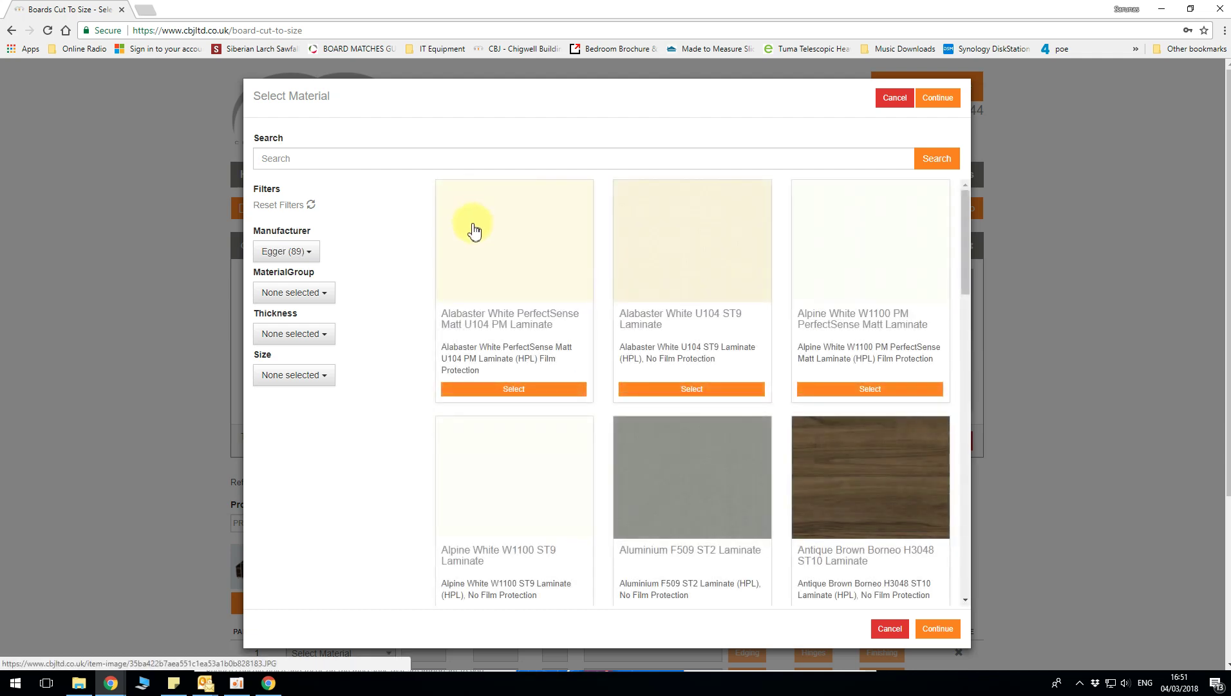
pyautogui.click(282, 158)
pyautogui.write('davo')
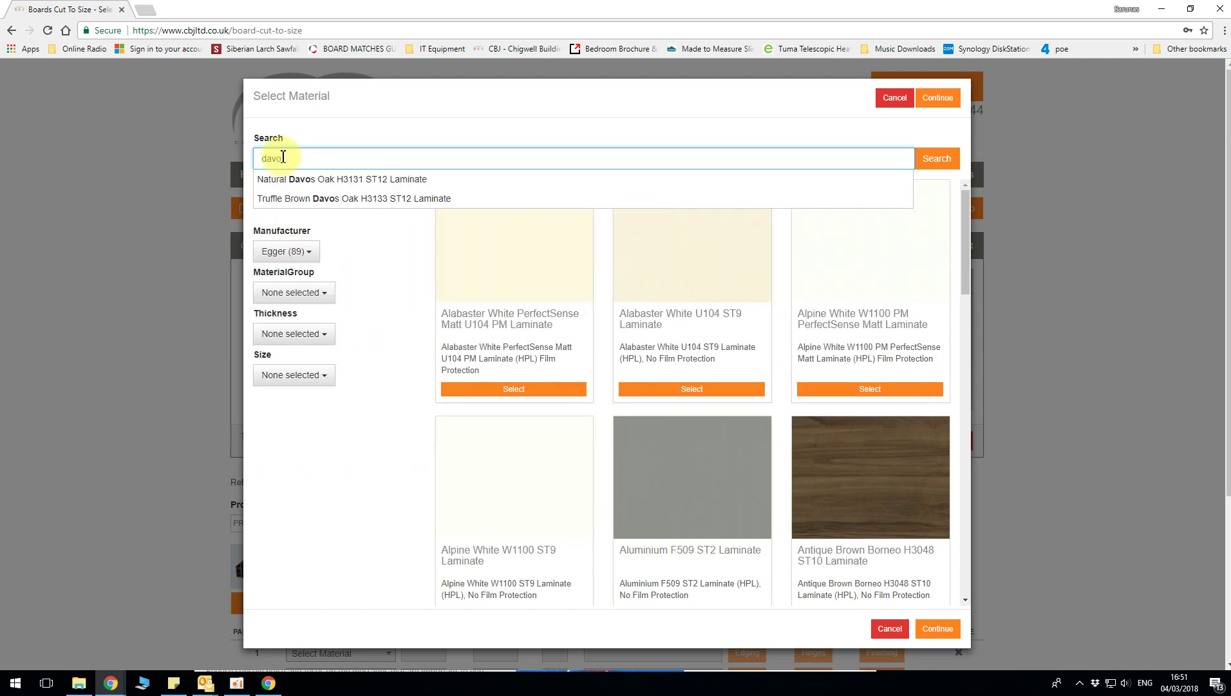
pyautogui.click(335, 200)
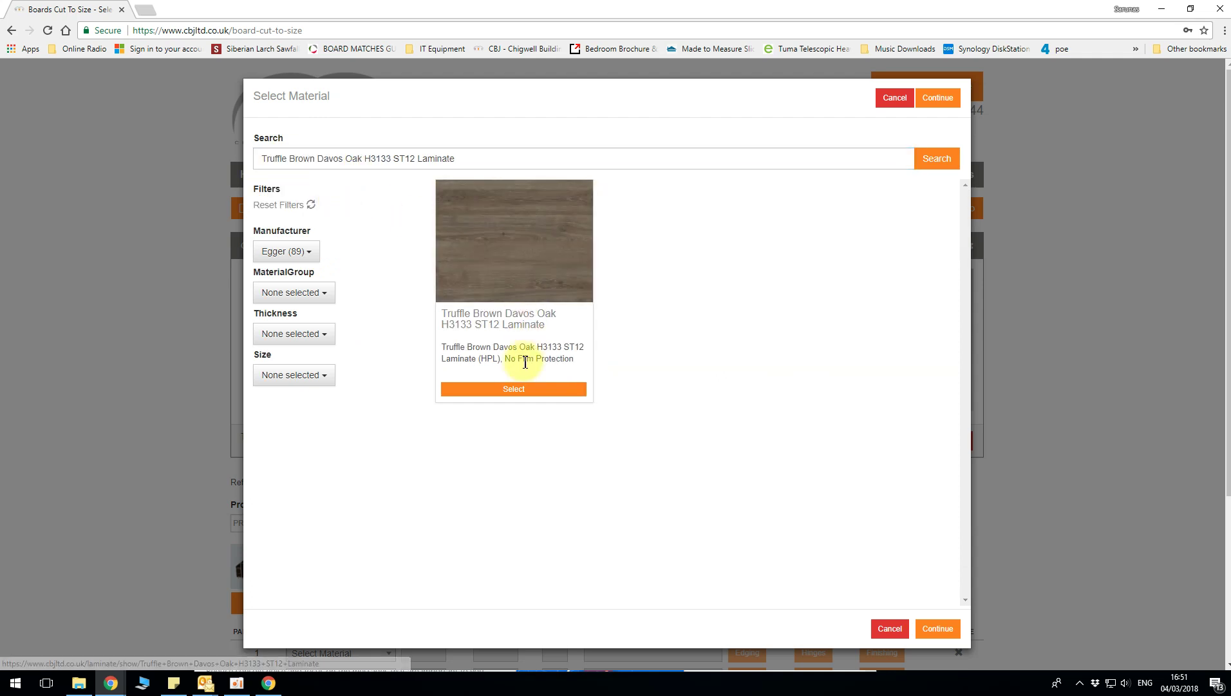
pyautogui.click(512, 389)
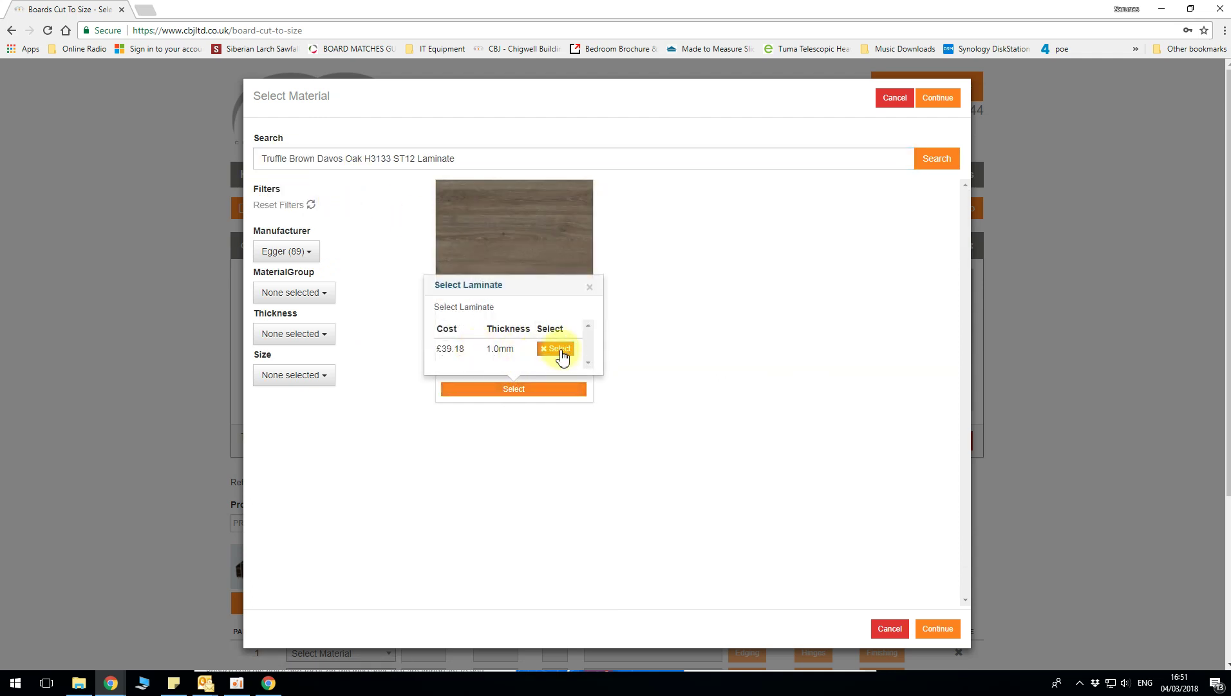
pyautogui.click(558, 350)
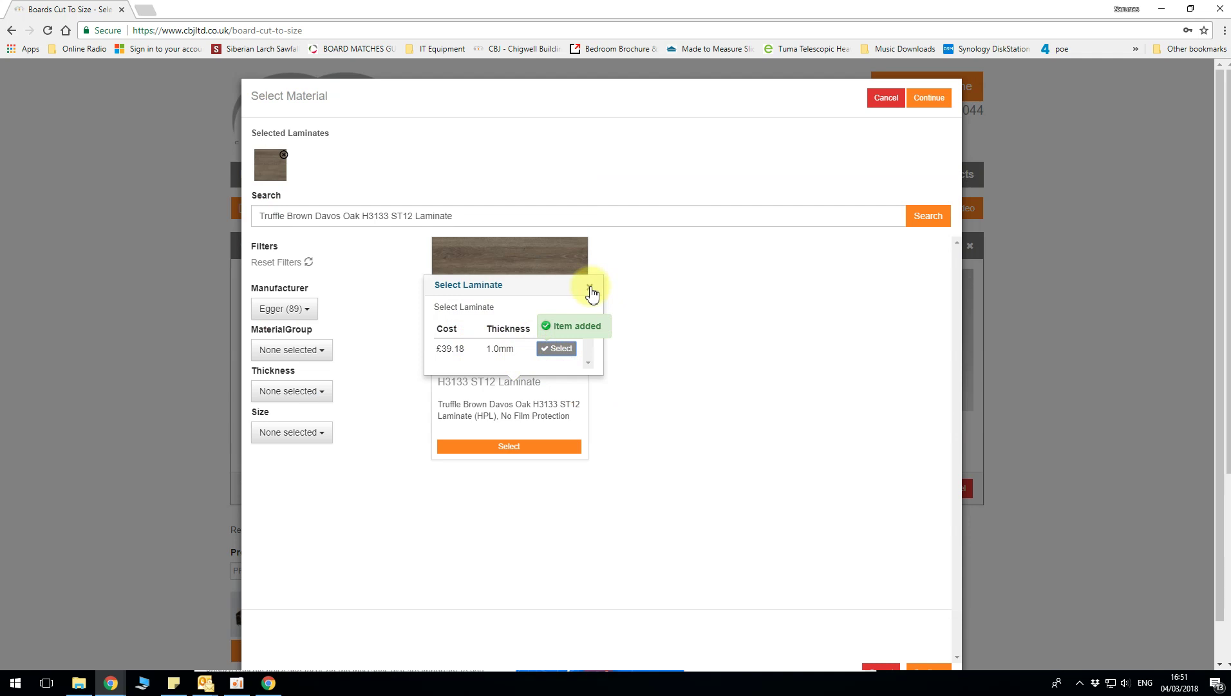
pyautogui.click(590, 289)
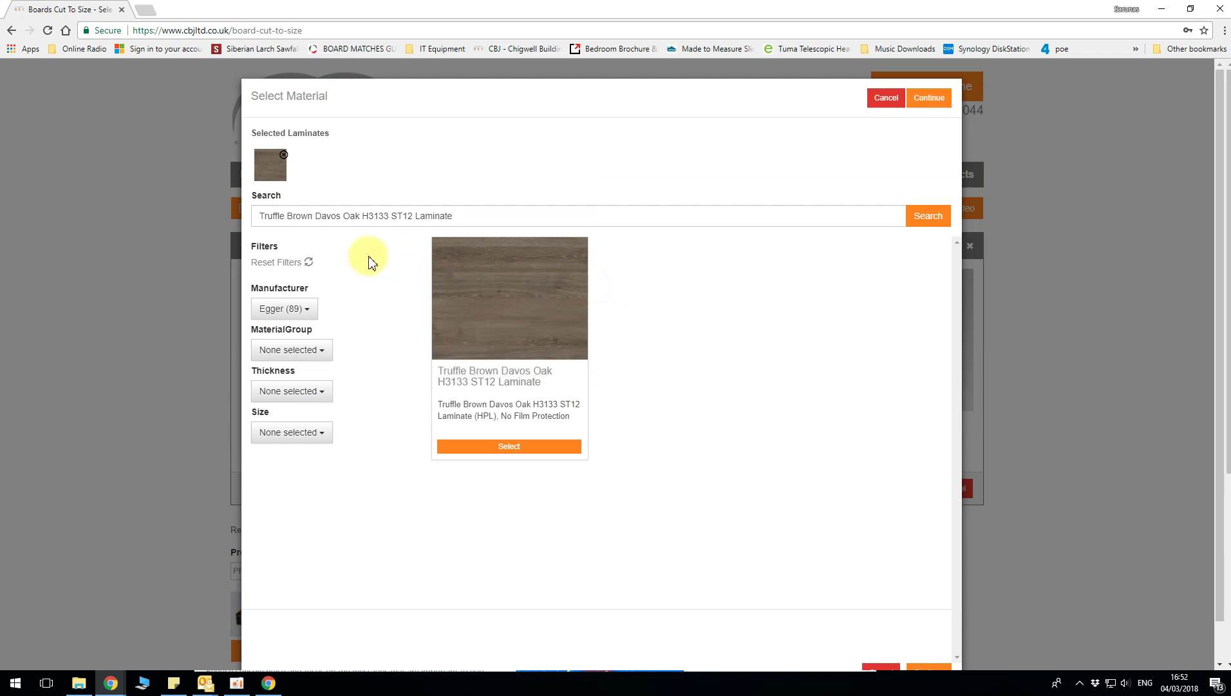
# - Reset the filters, find Alpine White W1100 ST9 Laminate, and add its 1.0mm version to the selected laminates
pyautogui.click(288, 264)
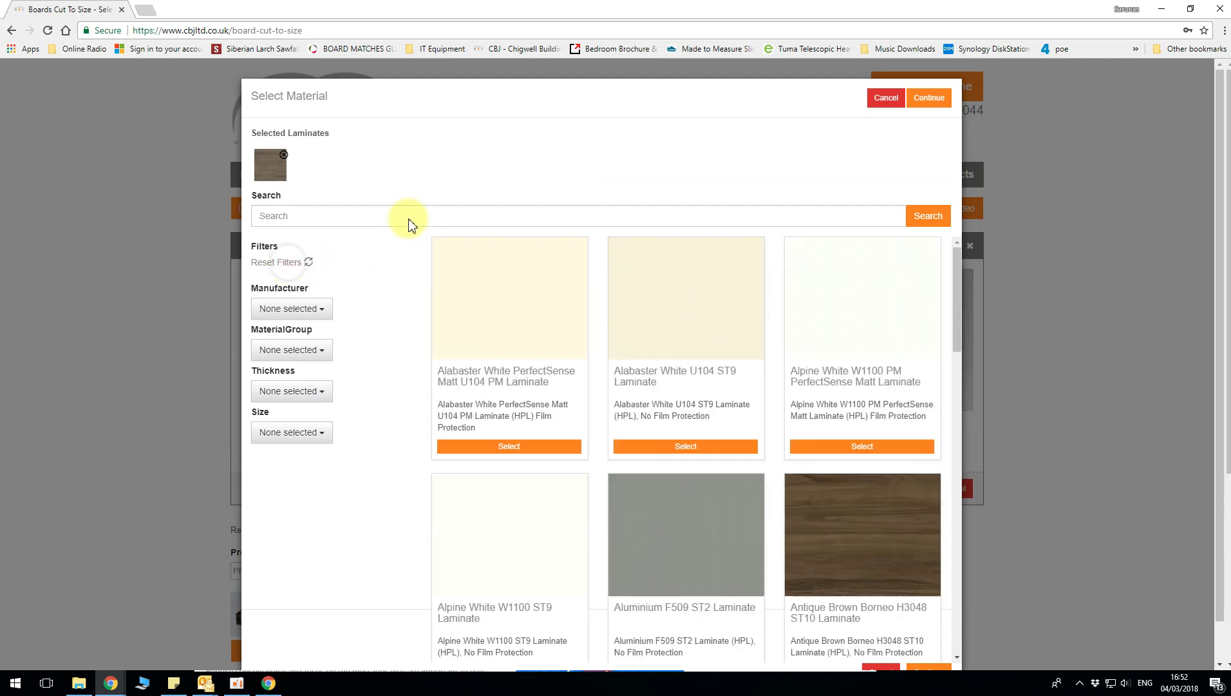
pyautogui.click(302, 215)
pyautogui.write('wh')
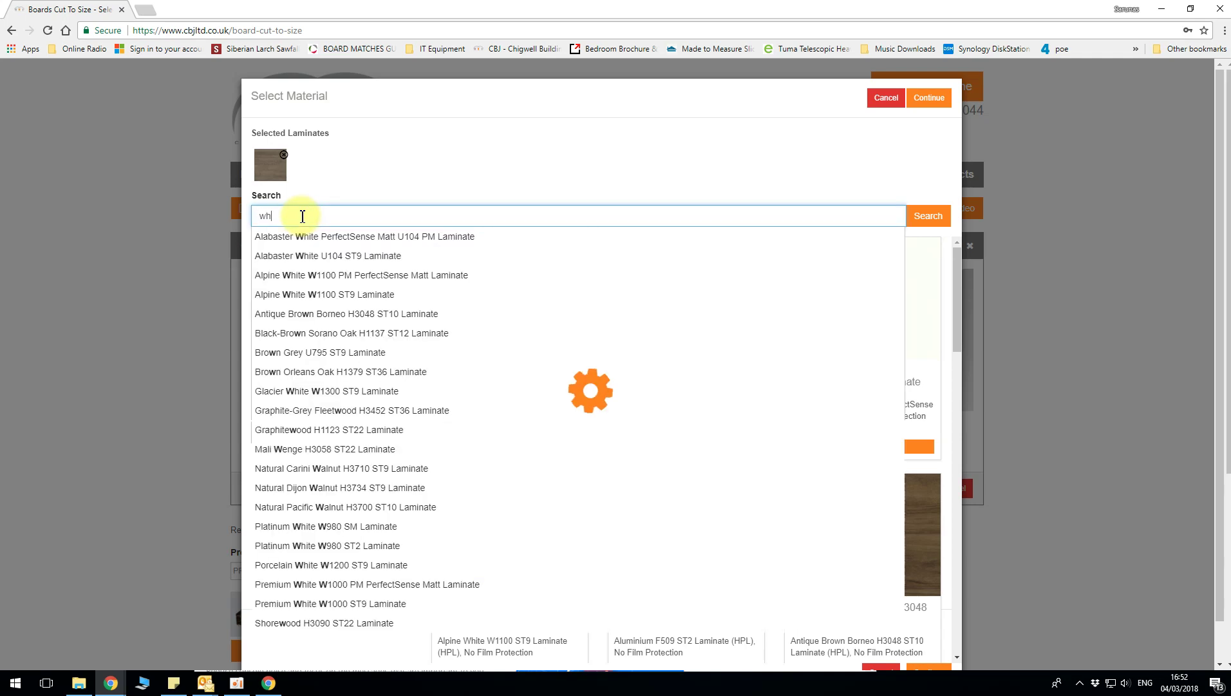
pyautogui.write('ite 1')
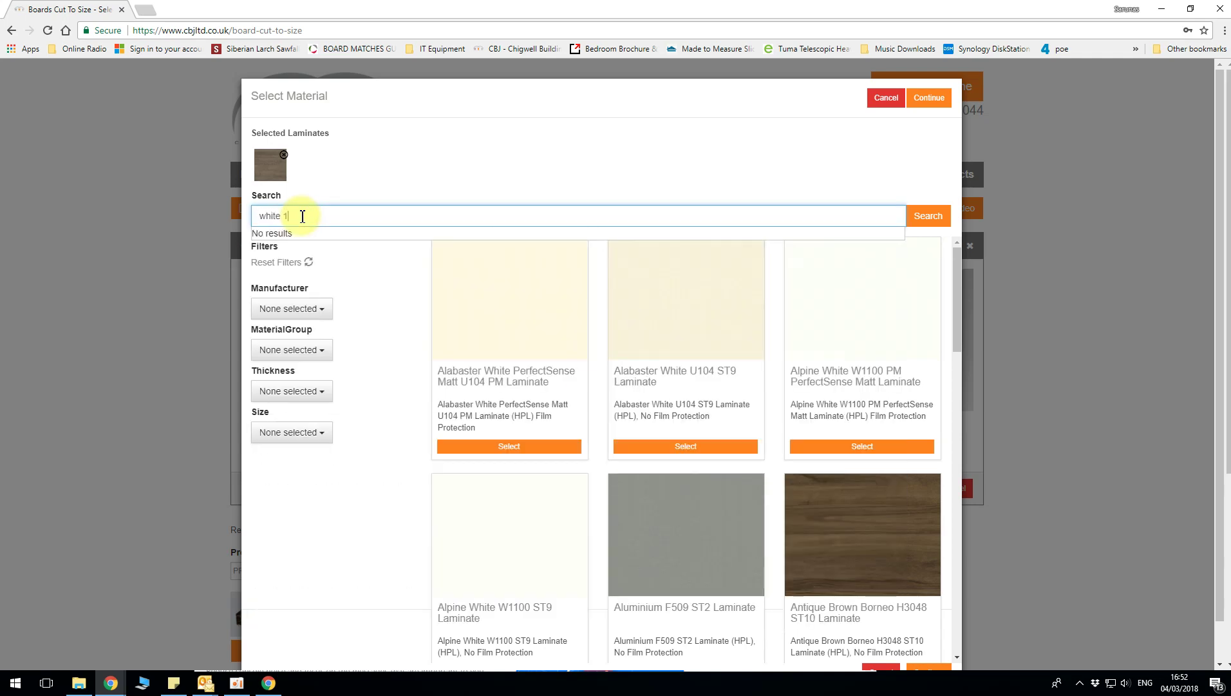
pyautogui.press('BackSpace')
pyautogui.write('w11')
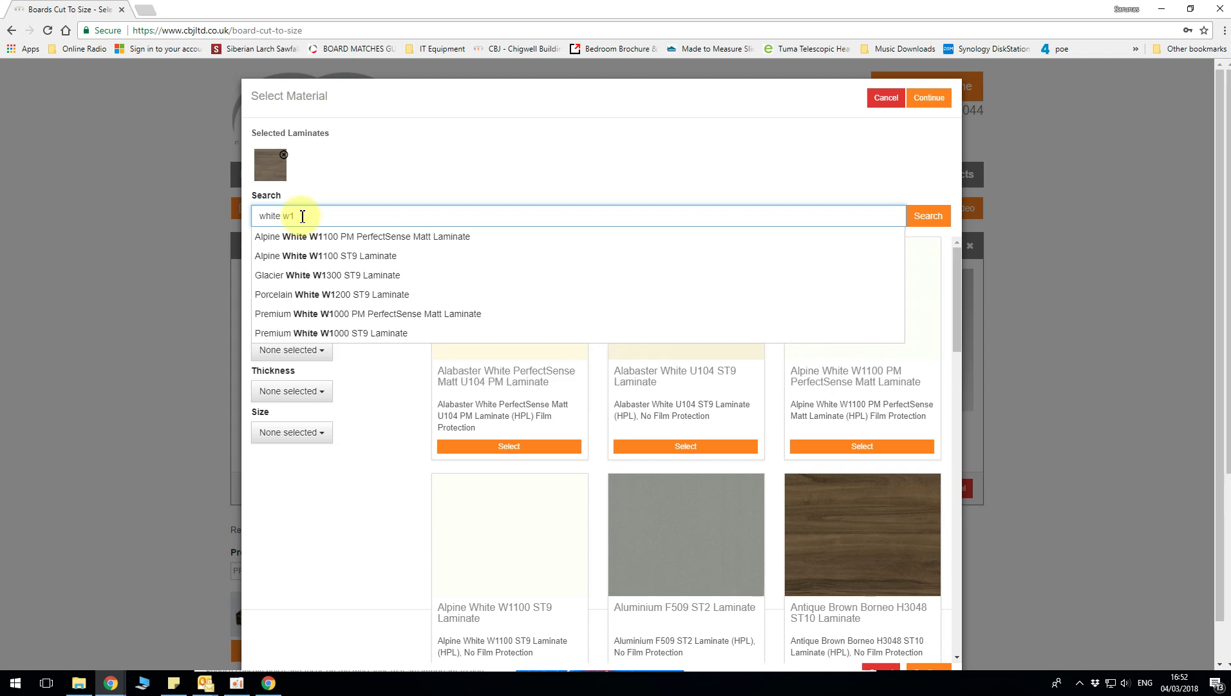
pyautogui.write('0')
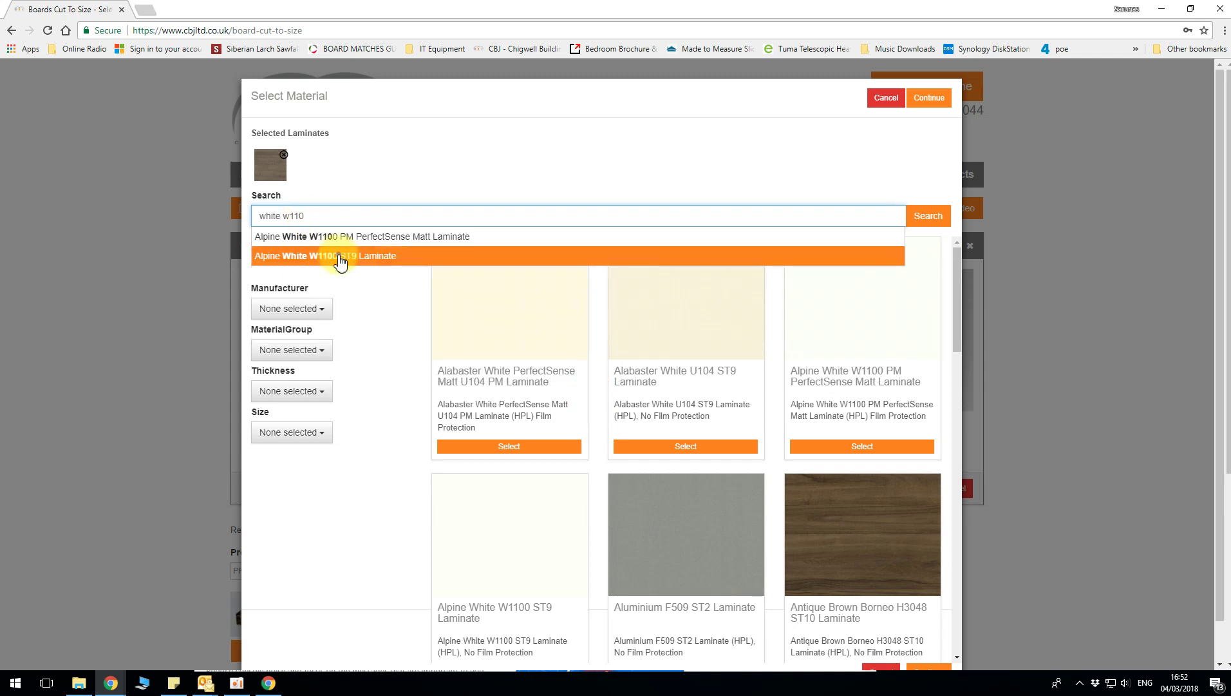
pyautogui.click(340, 258)
pyautogui.click(524, 446)
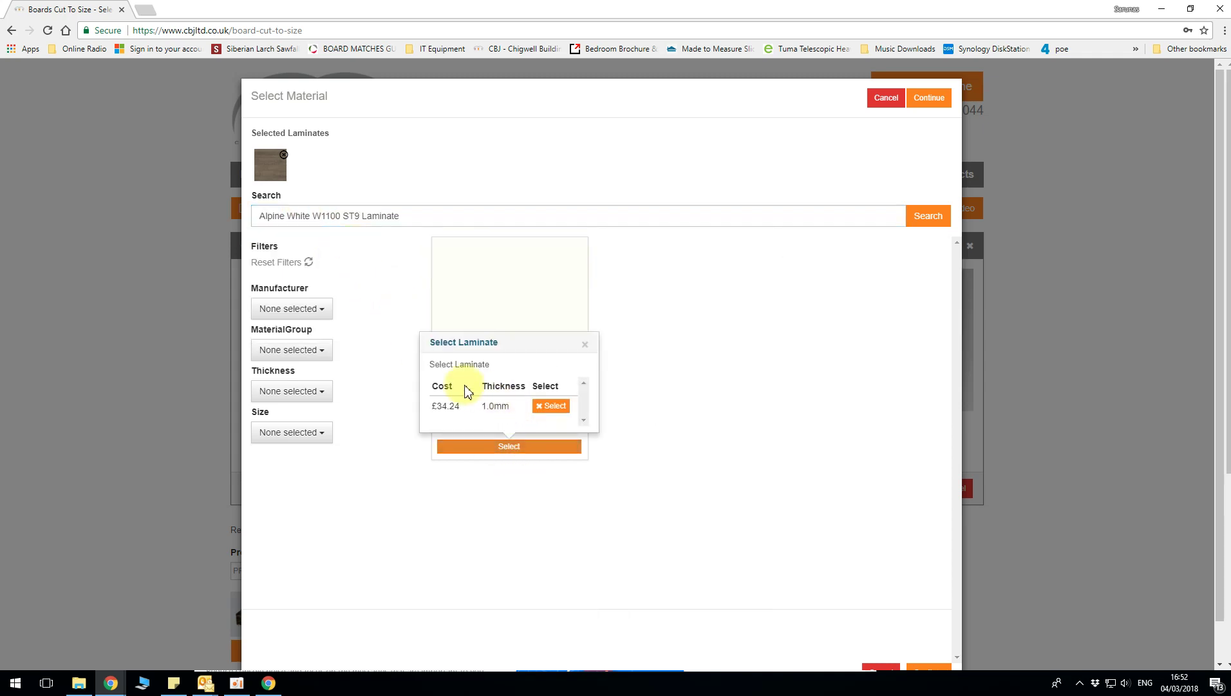
pyautogui.click(552, 407)
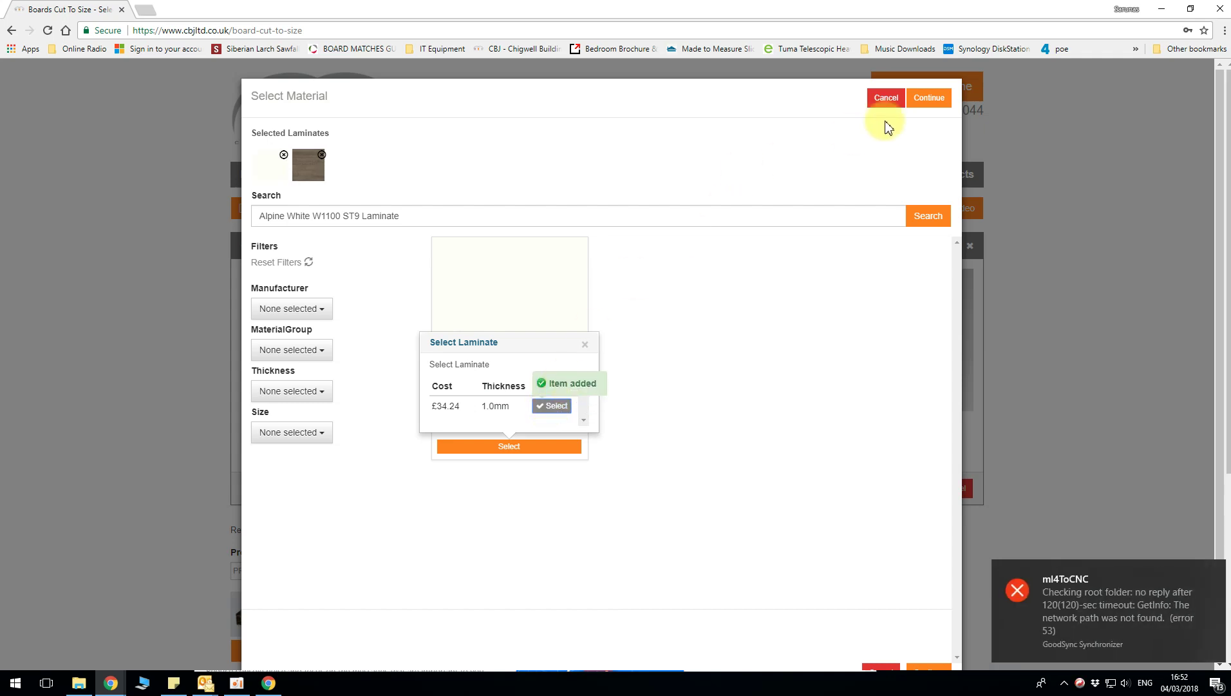
pyautogui.click(928, 98)
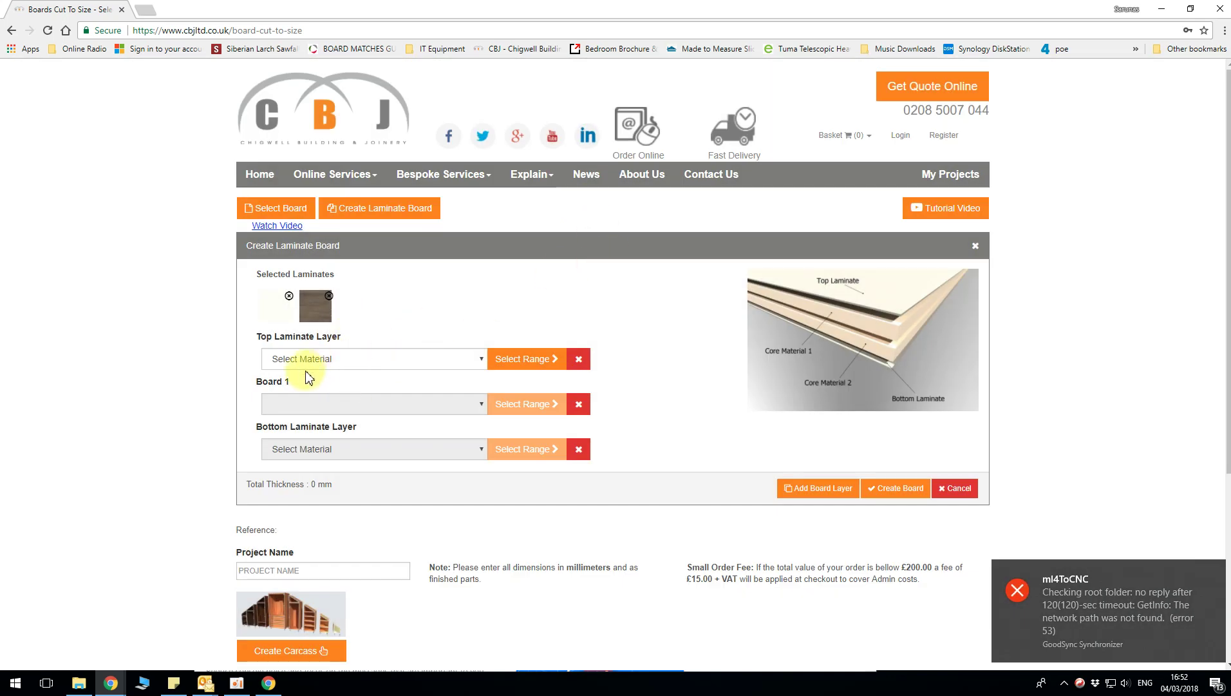
# - Set the top laminate layer to 1.0mm Truffle Brown Davos Oak H3133 ST12 and add 22.0mm MDF Moisture Resistant to the selected boards
pyautogui.click(348, 360)
pyautogui.click(349, 400)
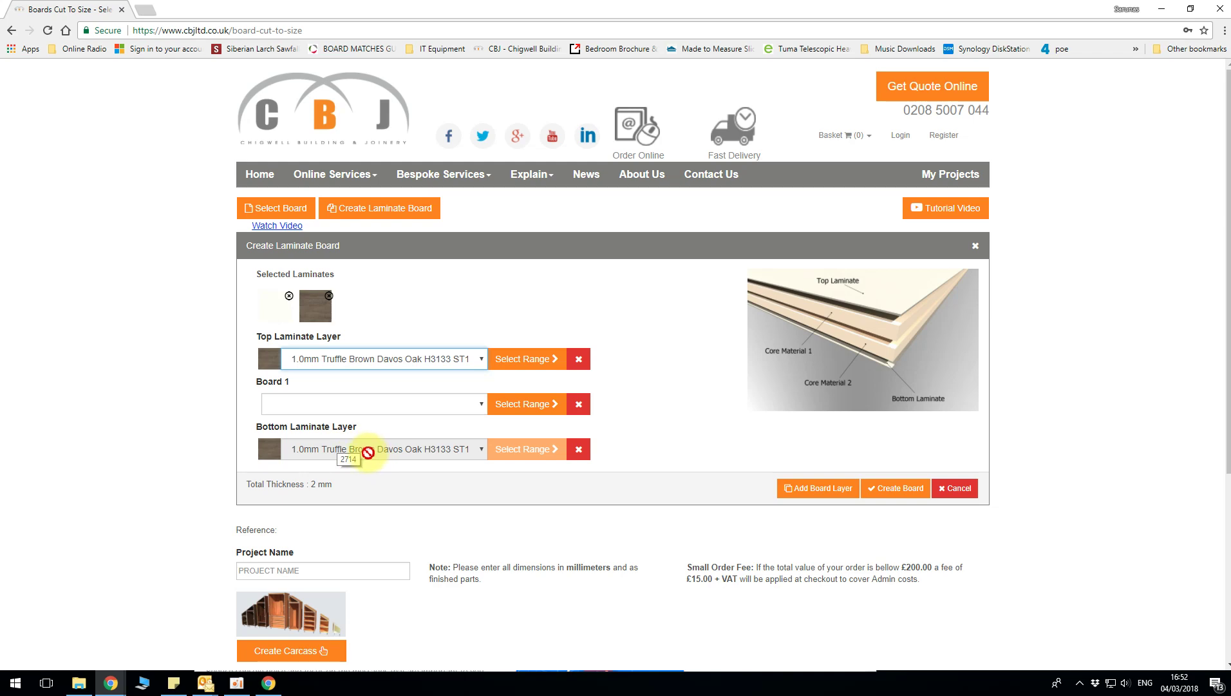
pyautogui.click(529, 405)
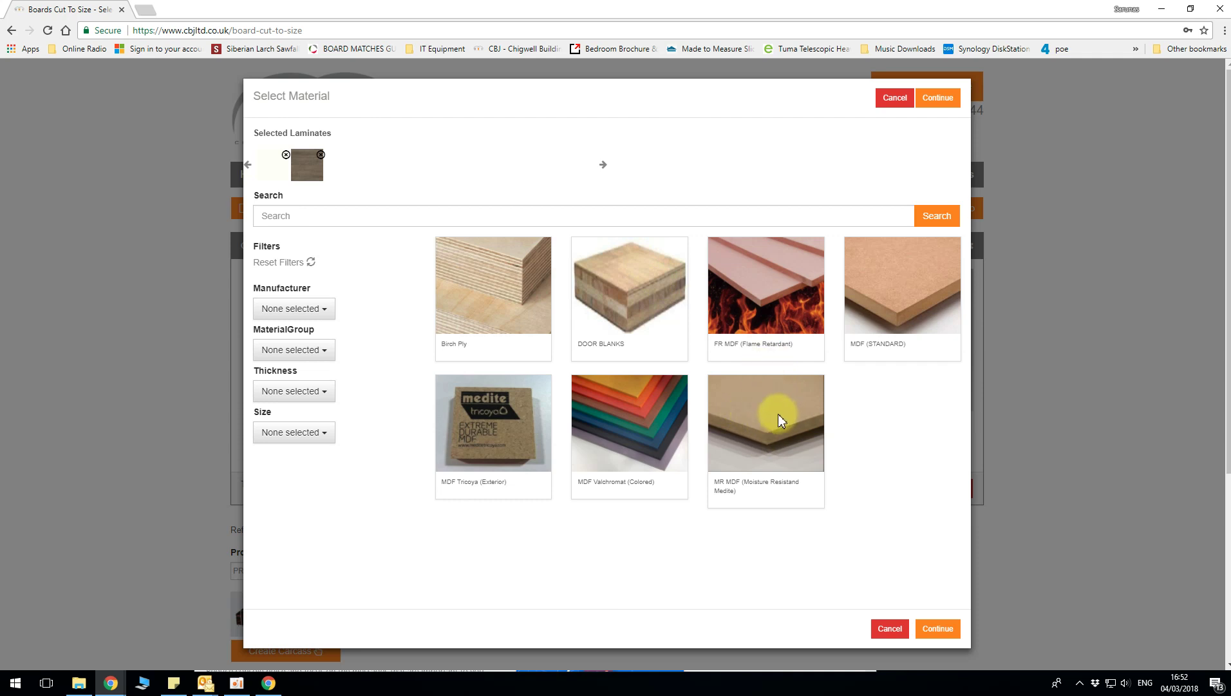
pyautogui.click(778, 415)
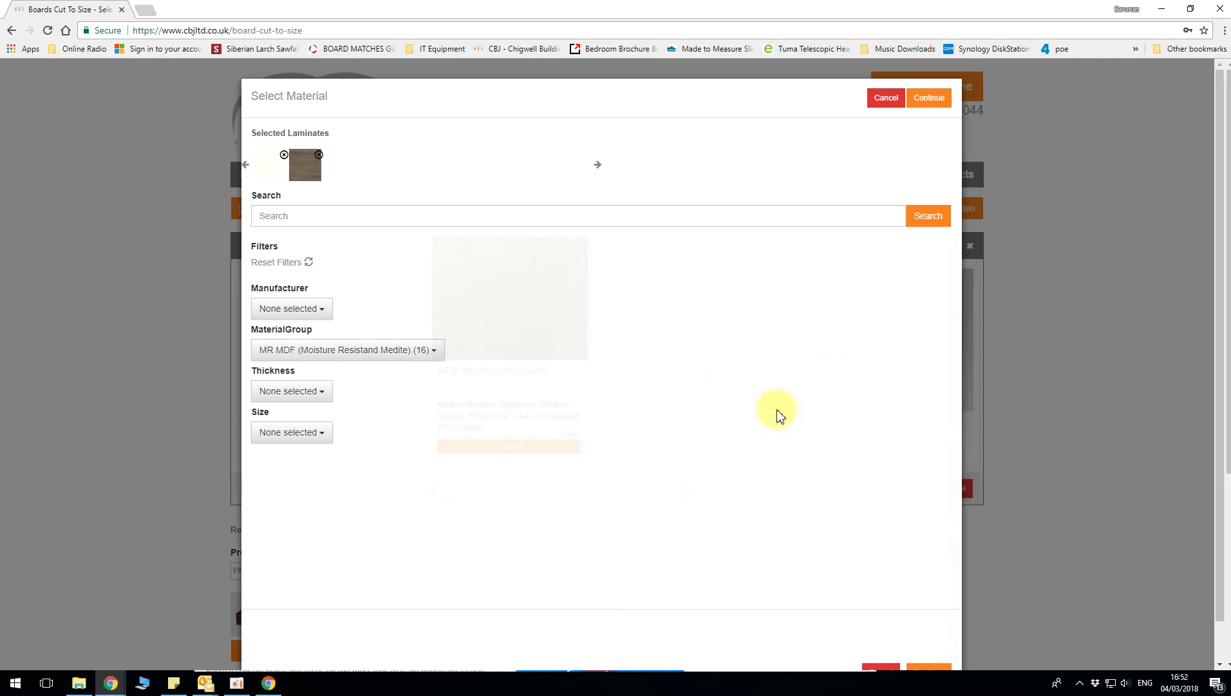
pyautogui.click(514, 447)
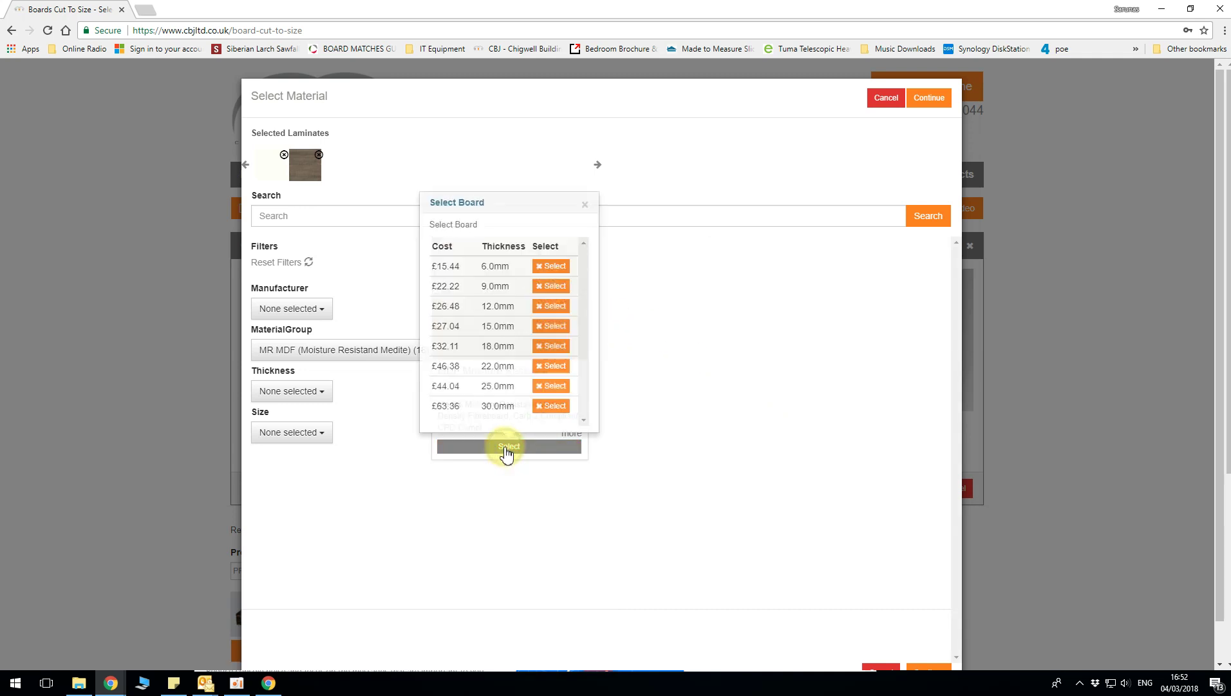
pyautogui.click(551, 365)
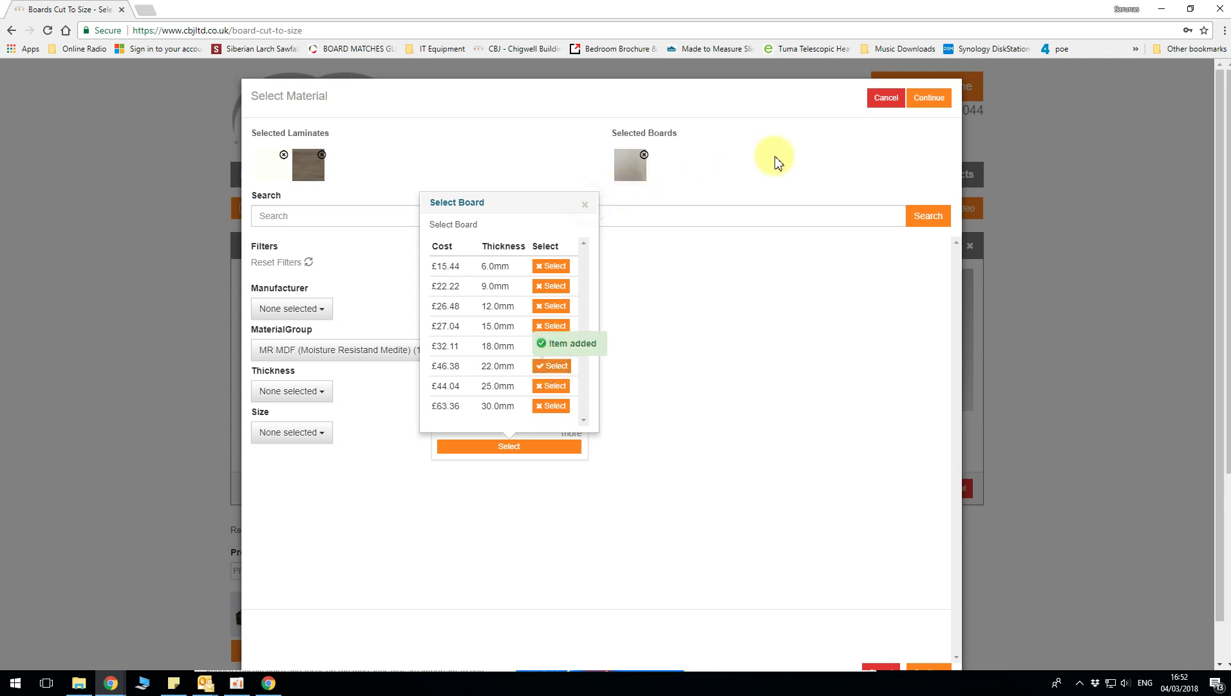
pyautogui.click(585, 204)
pyautogui.click(929, 98)
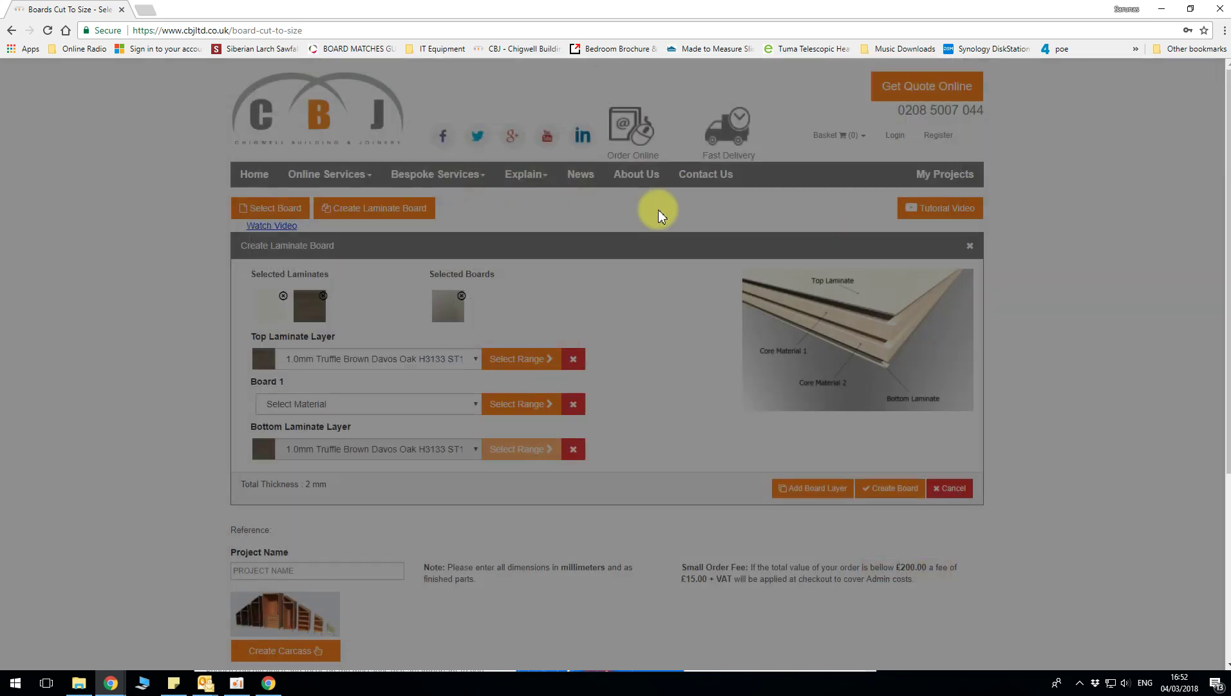
# - Create the board with 22.0mm MDF Moisture Resistant as Board 1 and 1.0mm Alpine White W1100 ST9 Laminate as the bottom layer
pyautogui.click(359, 415)
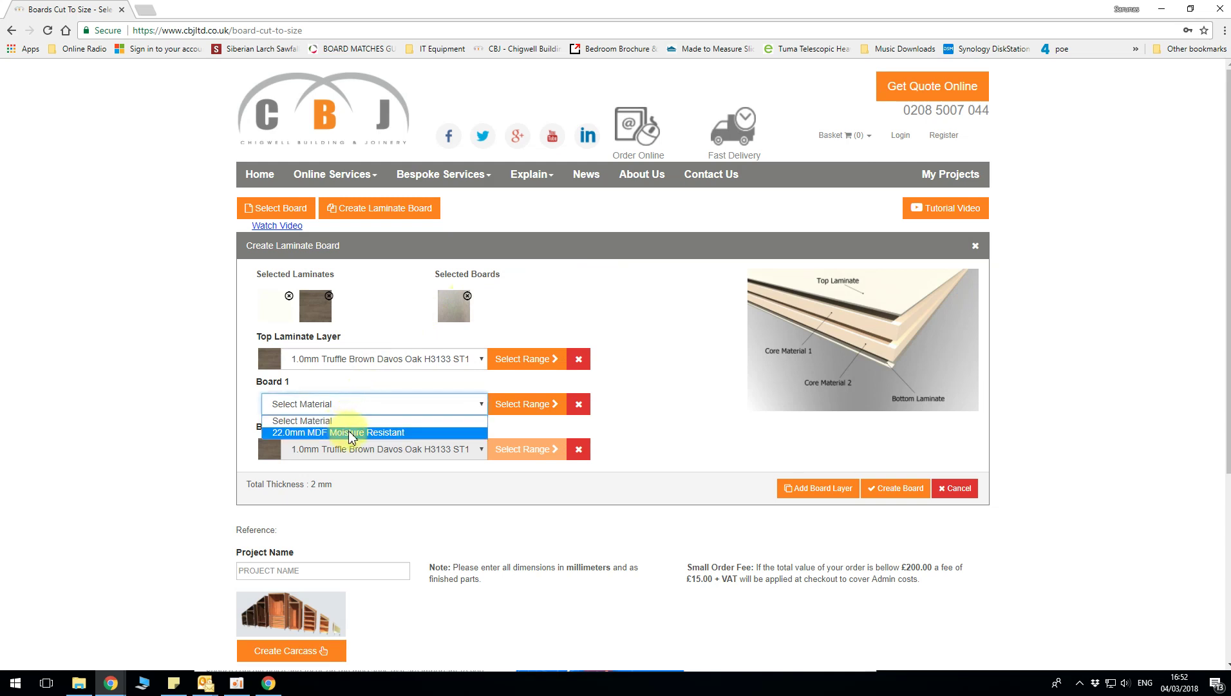
pyautogui.click(348, 429)
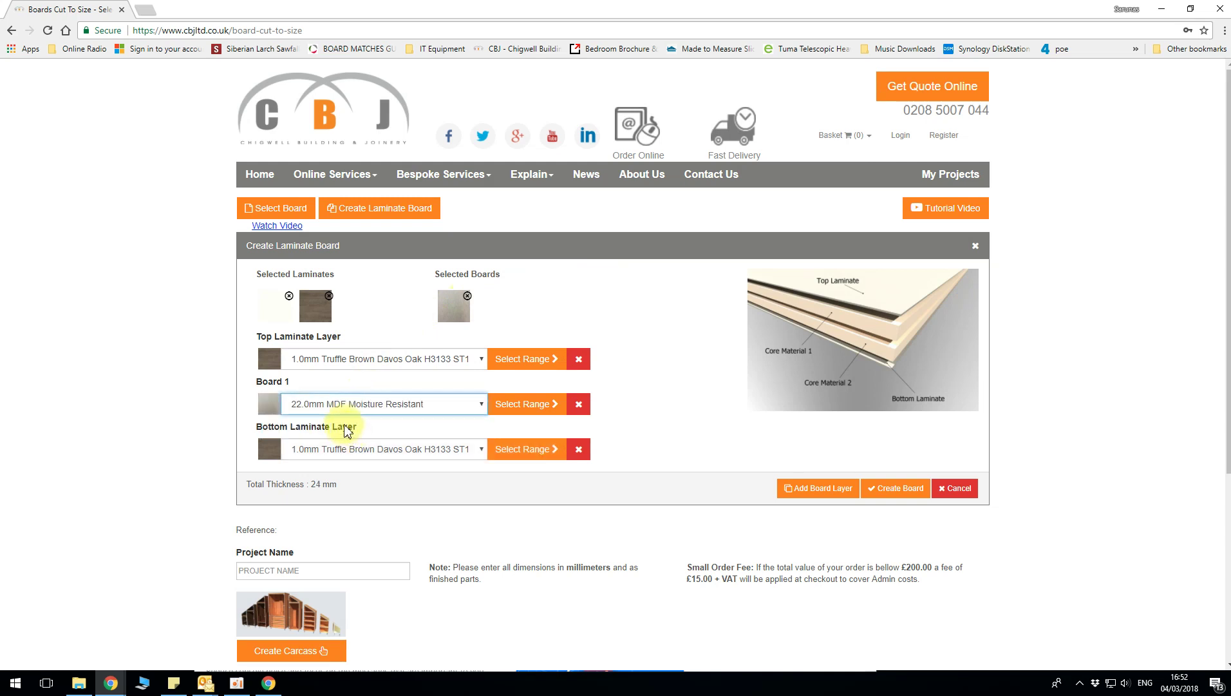
pyautogui.click(453, 451)
pyautogui.click(397, 466)
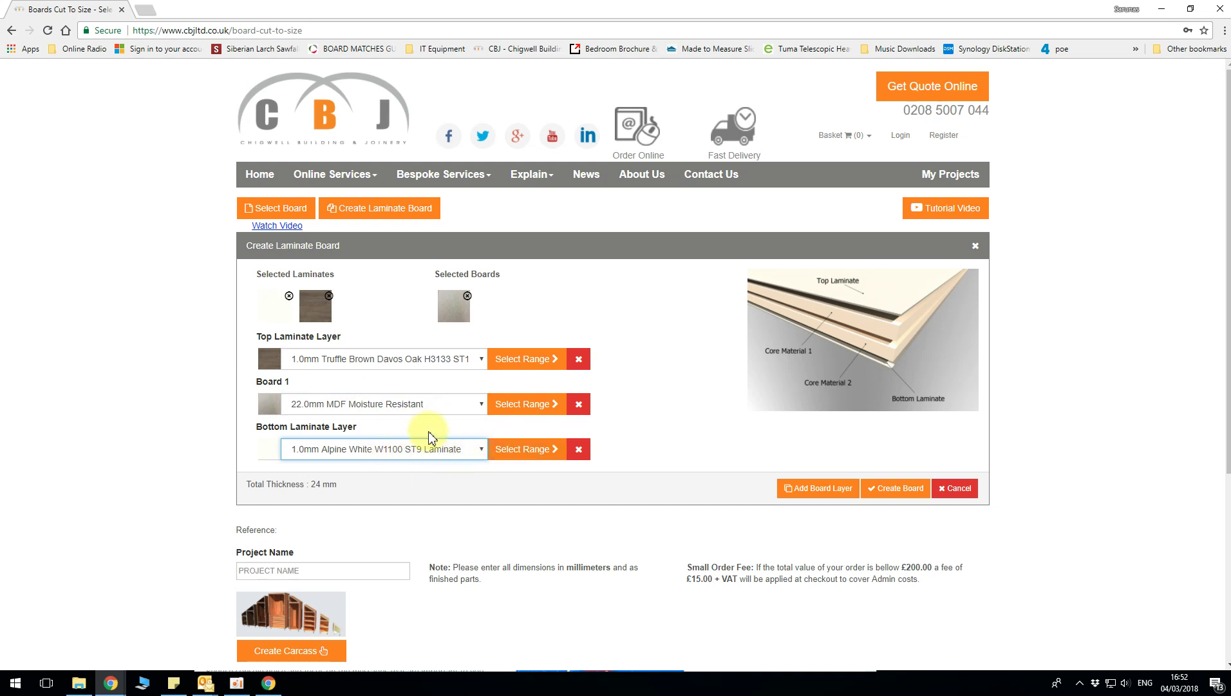
pyautogui.click(896, 492)
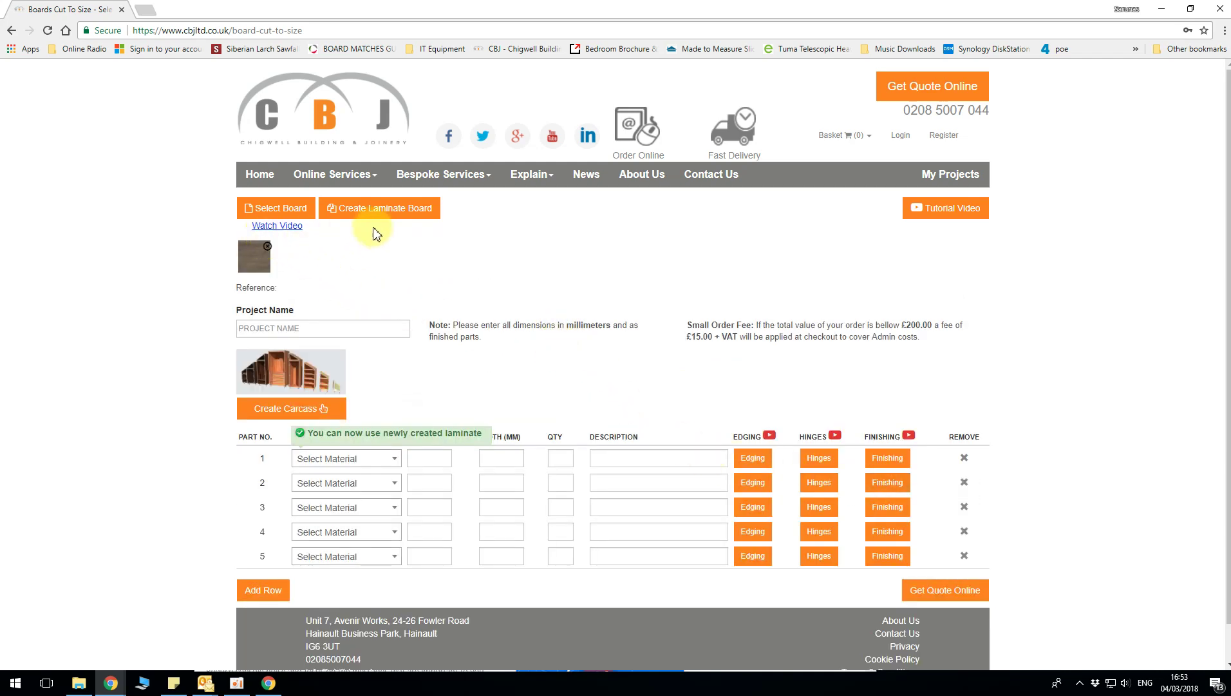
# - Start another laminate board with 1.0mm Truffle Brown Davos Oak H3133 ST12 Laminate as its top layer
pyautogui.click(385, 211)
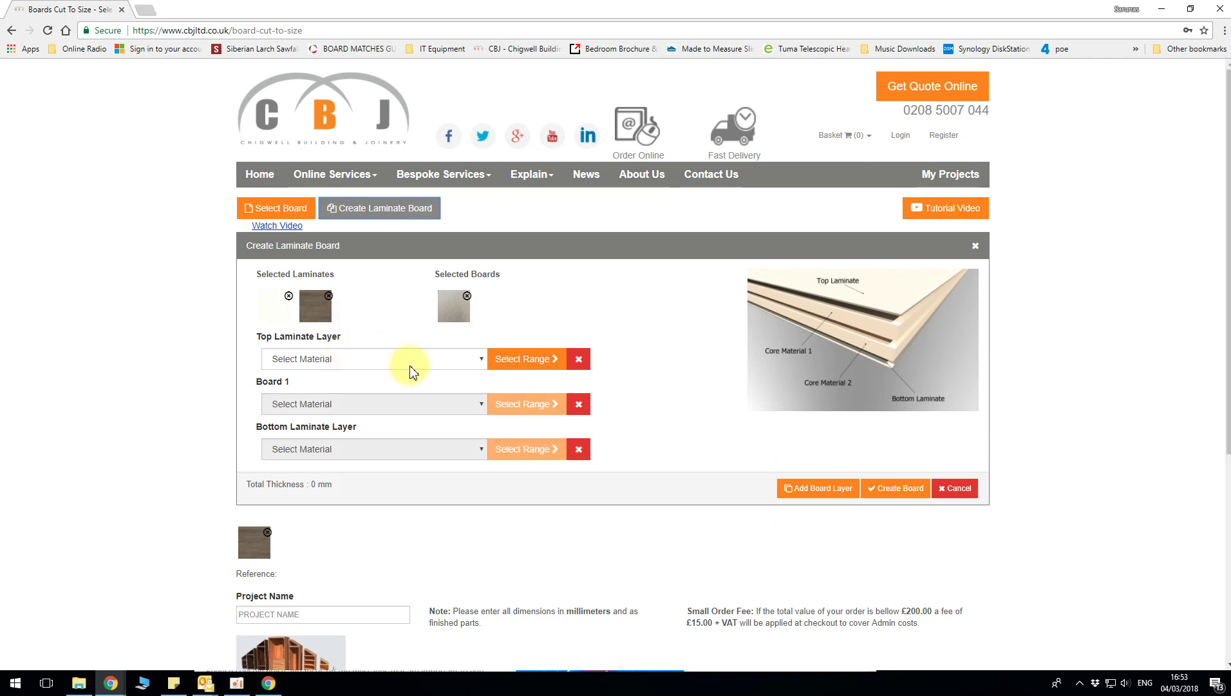
pyautogui.click(394, 362)
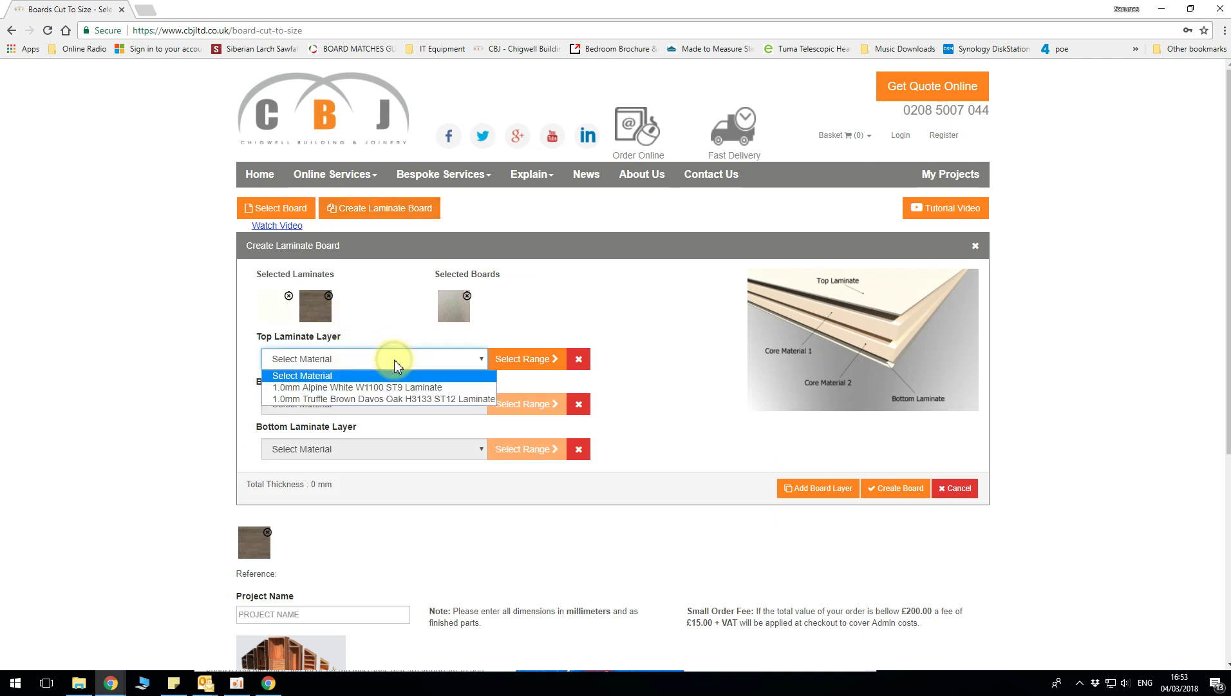
pyautogui.click(380, 400)
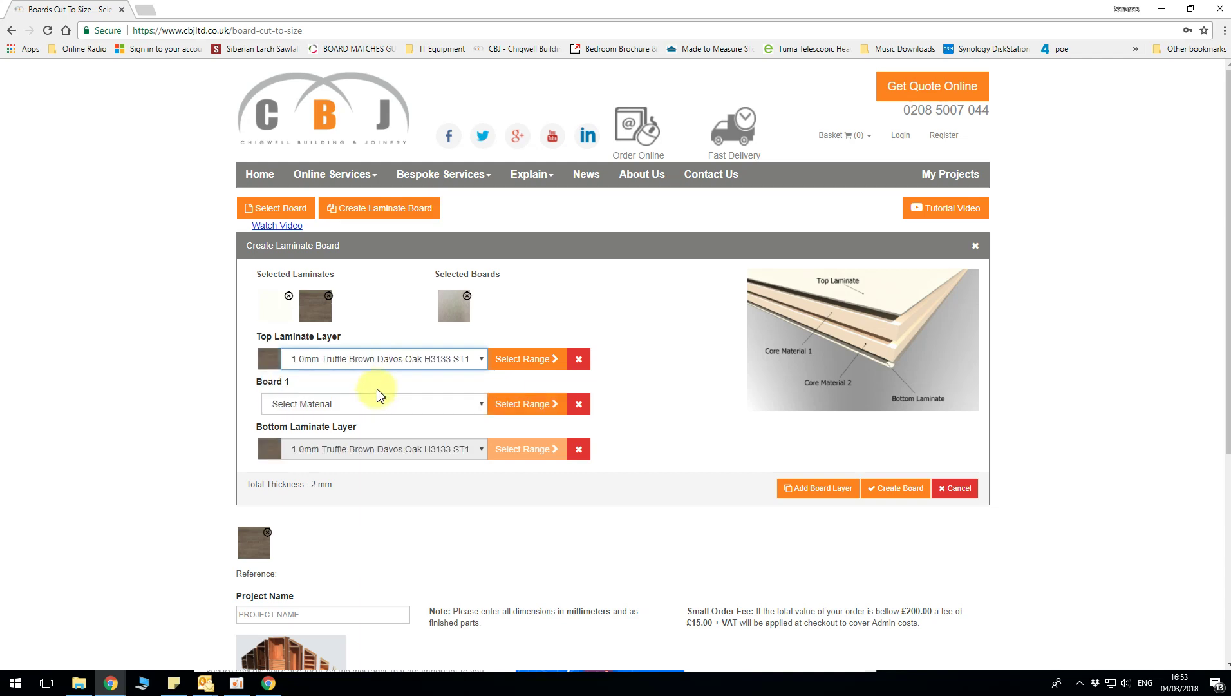
# - Add 18.0mm BB-BB Russian Birch Ply from the Birch Ply range to the selected boards for the core
pyautogui.click(518, 403)
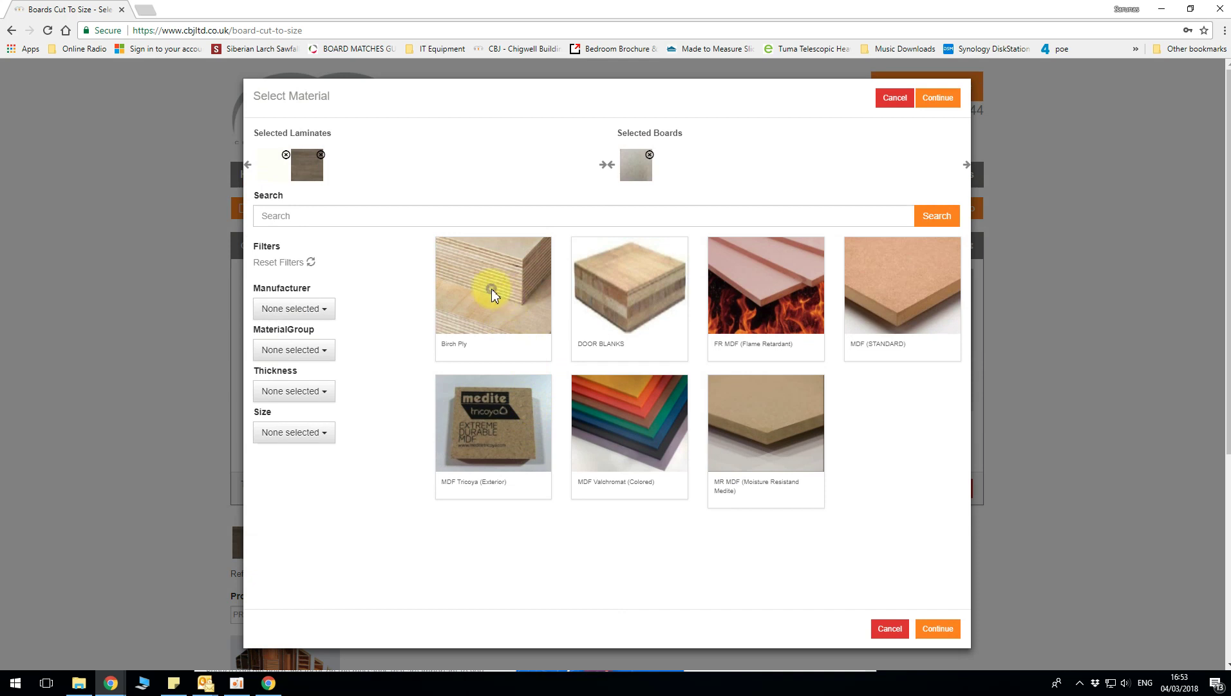
pyautogui.click(490, 306)
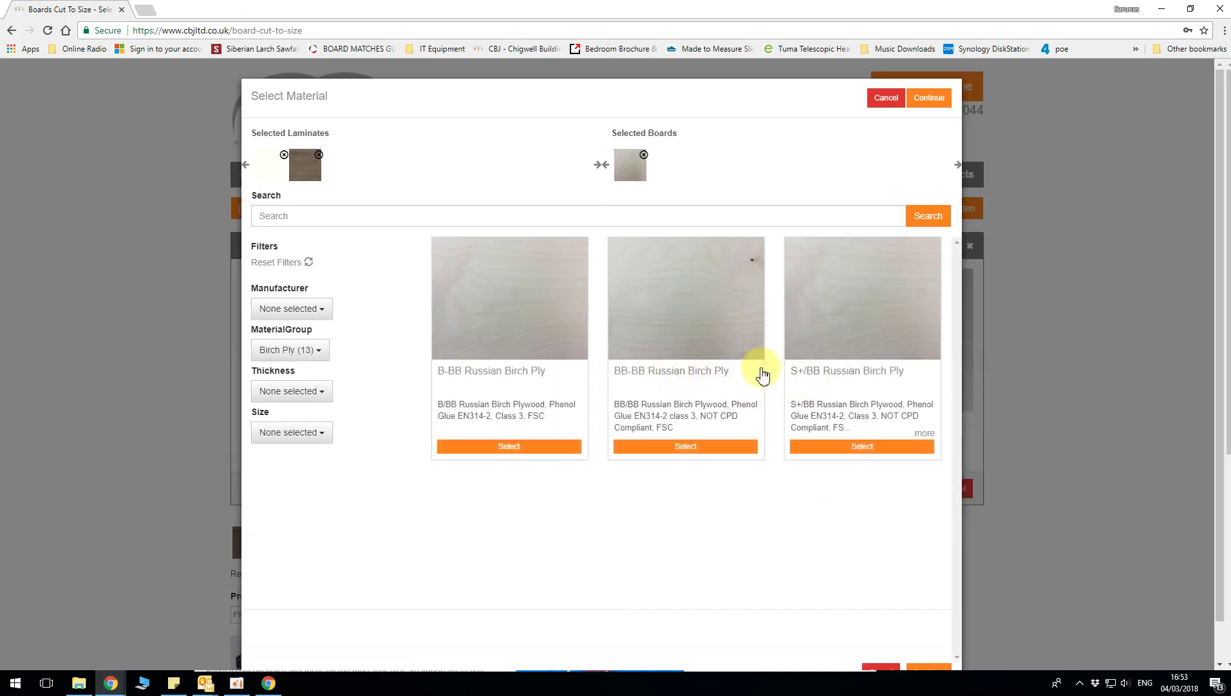
pyautogui.click(684, 448)
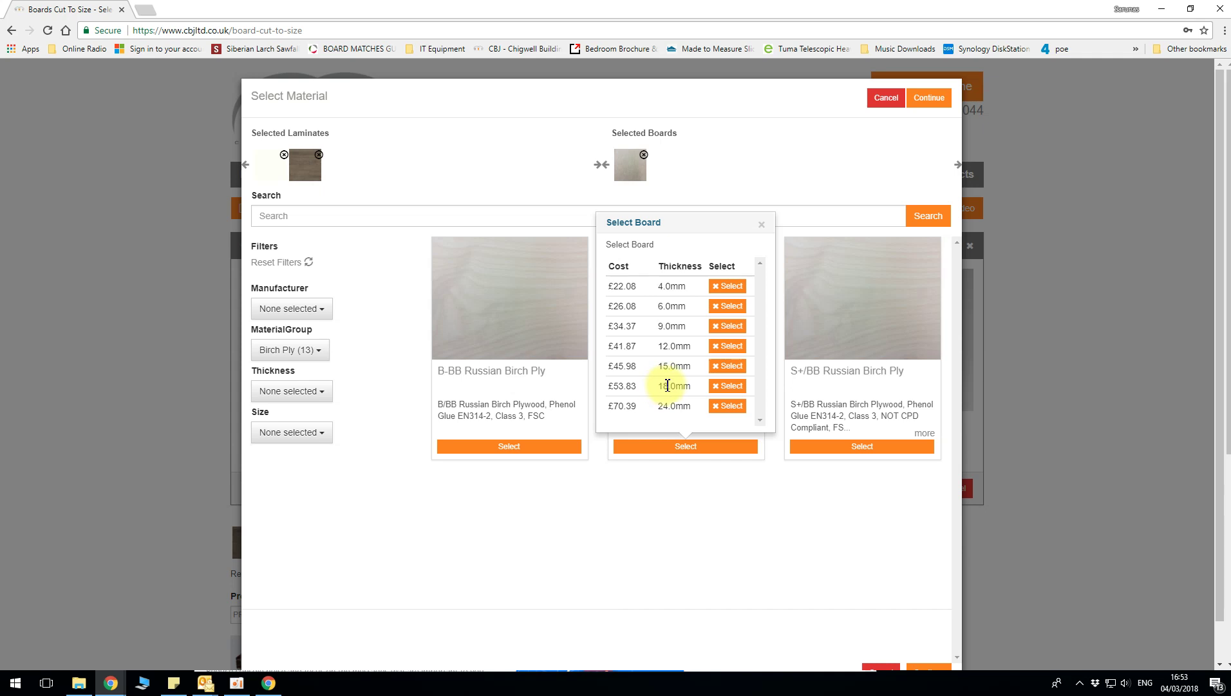
pyautogui.click(725, 385)
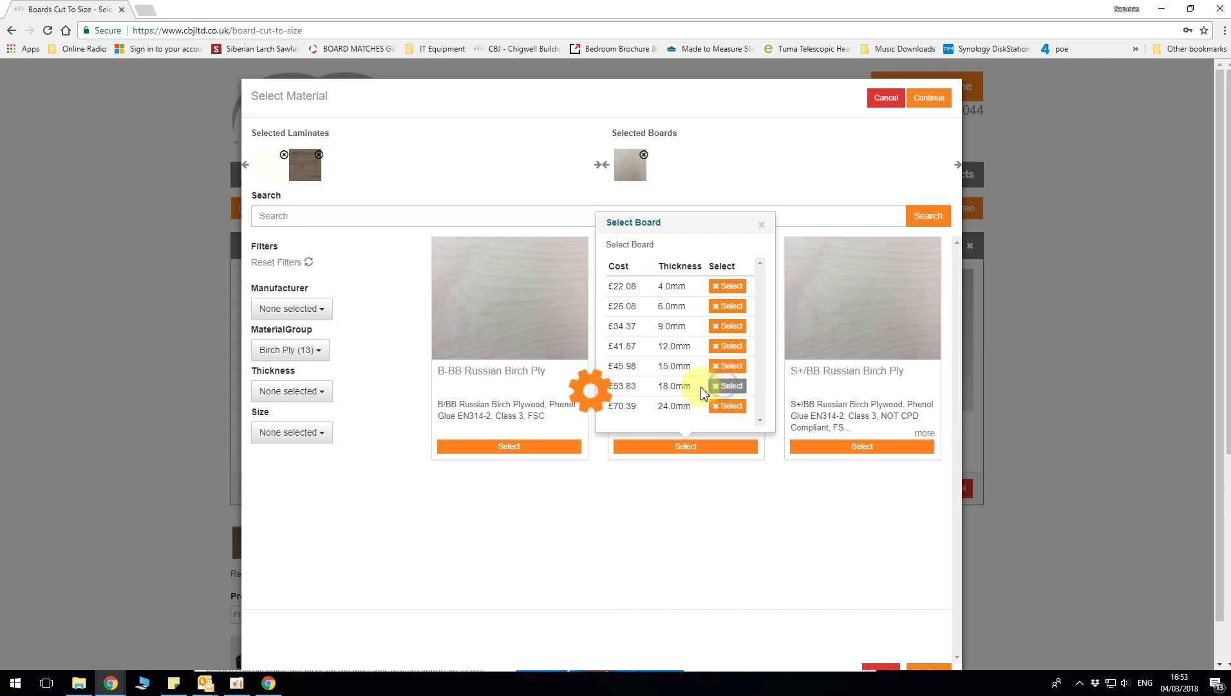
pyautogui.click(761, 224)
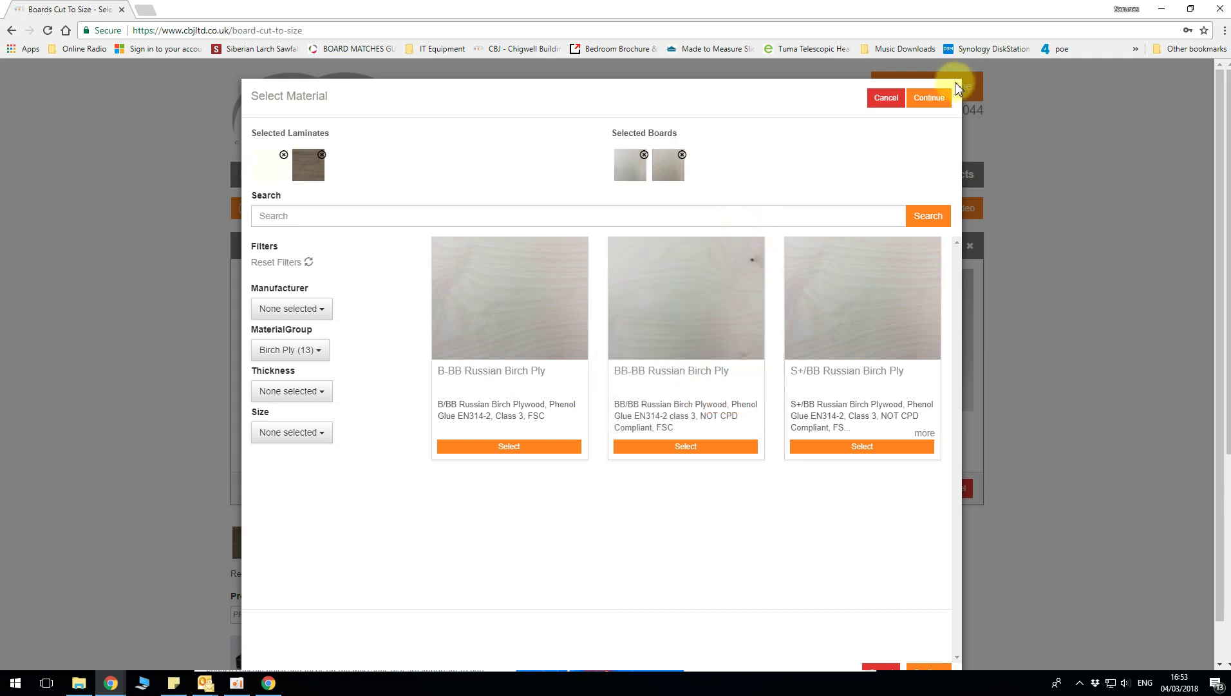
pyautogui.click(919, 104)
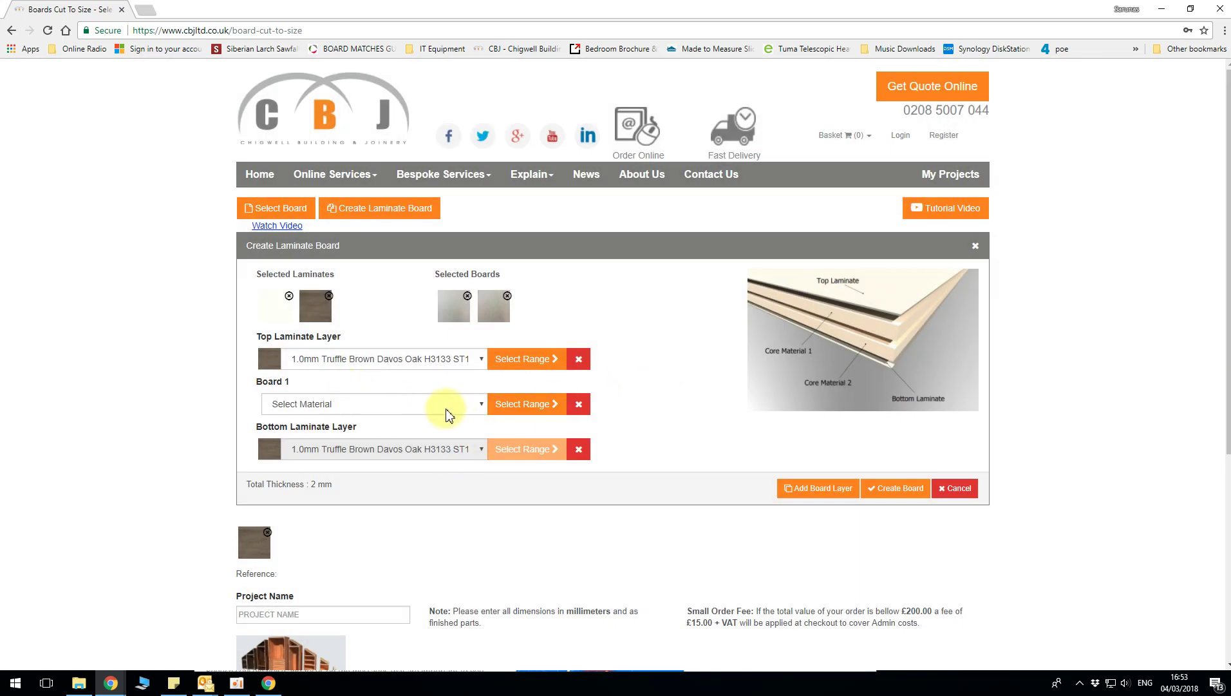
# - Set Board 1 to 18.0mm BB-BB Russian Birch Ply and add a second board layer of the same ply
pyautogui.click(477, 405)
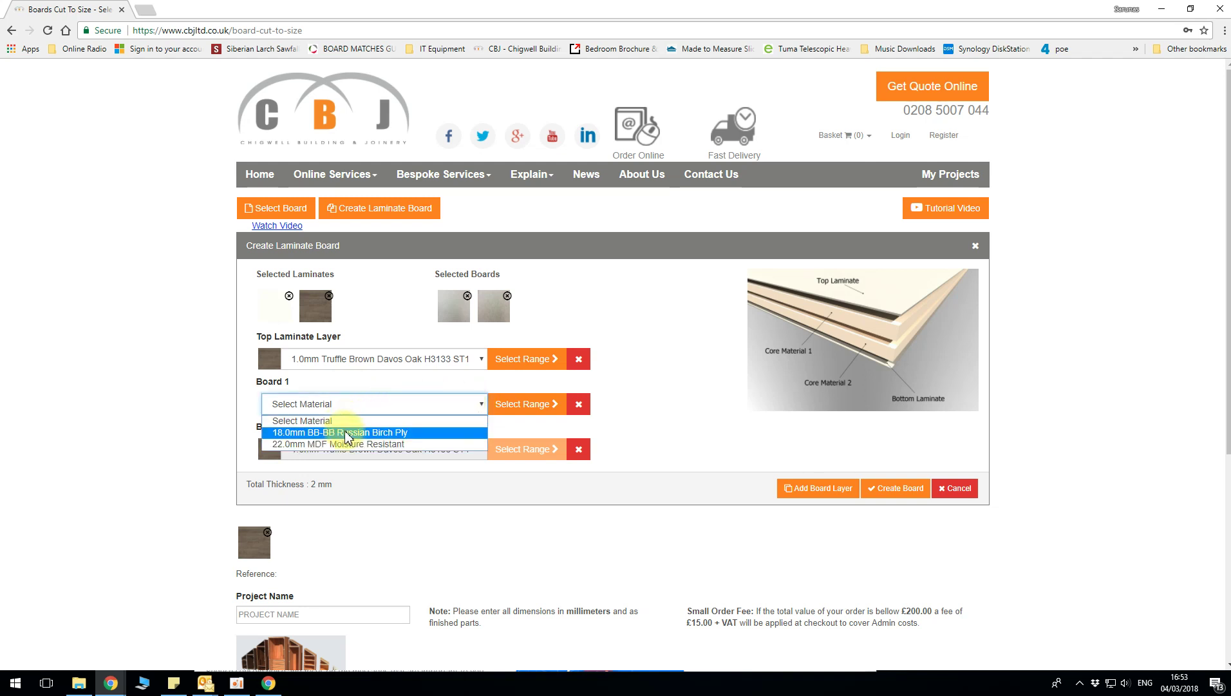
pyautogui.click(367, 431)
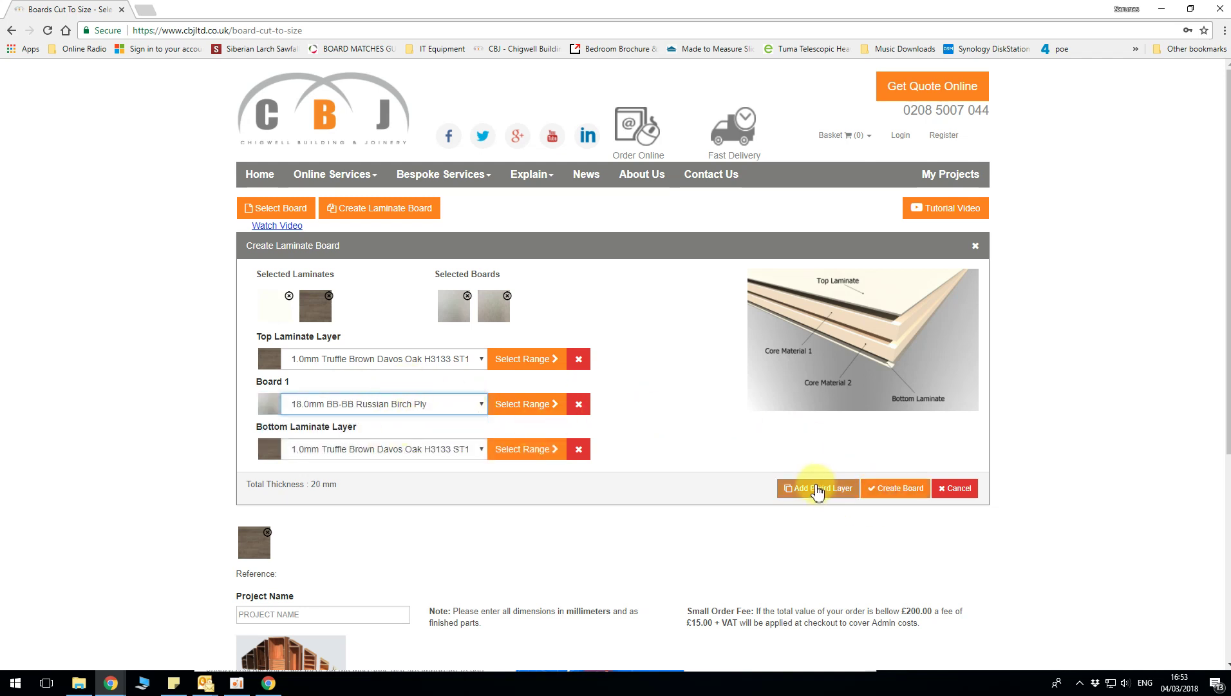
pyautogui.click(818, 494)
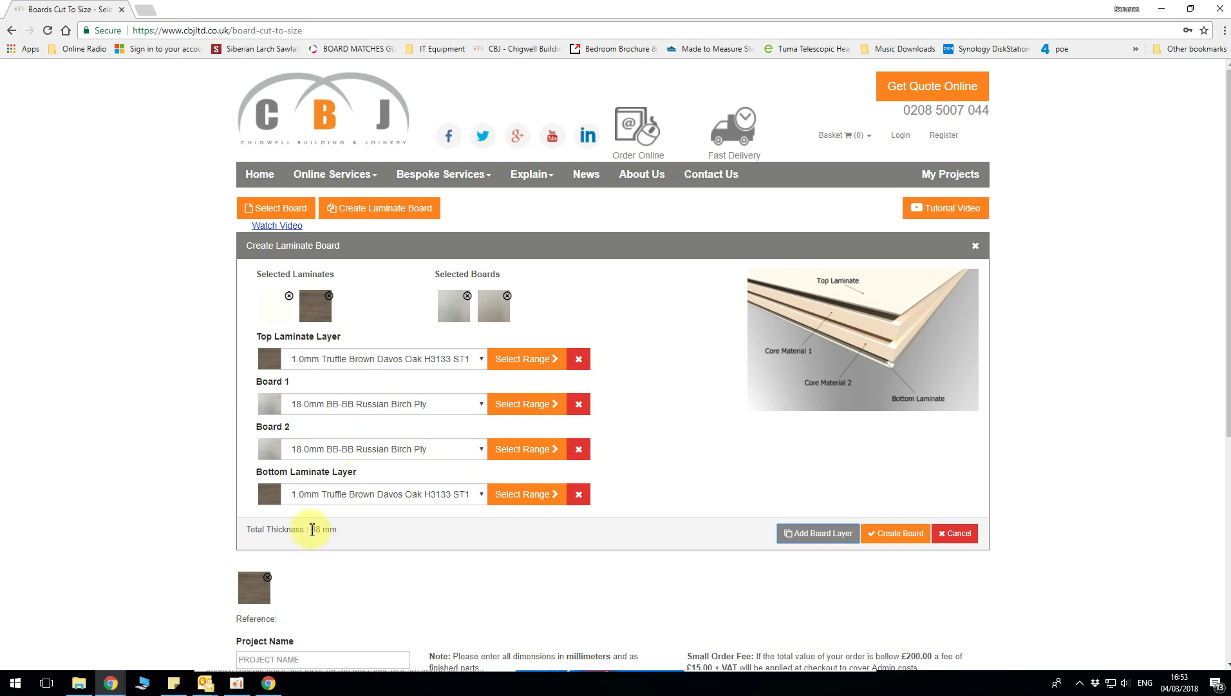
pyautogui.moveTo(310, 529); pyautogui.dragTo(339, 530)
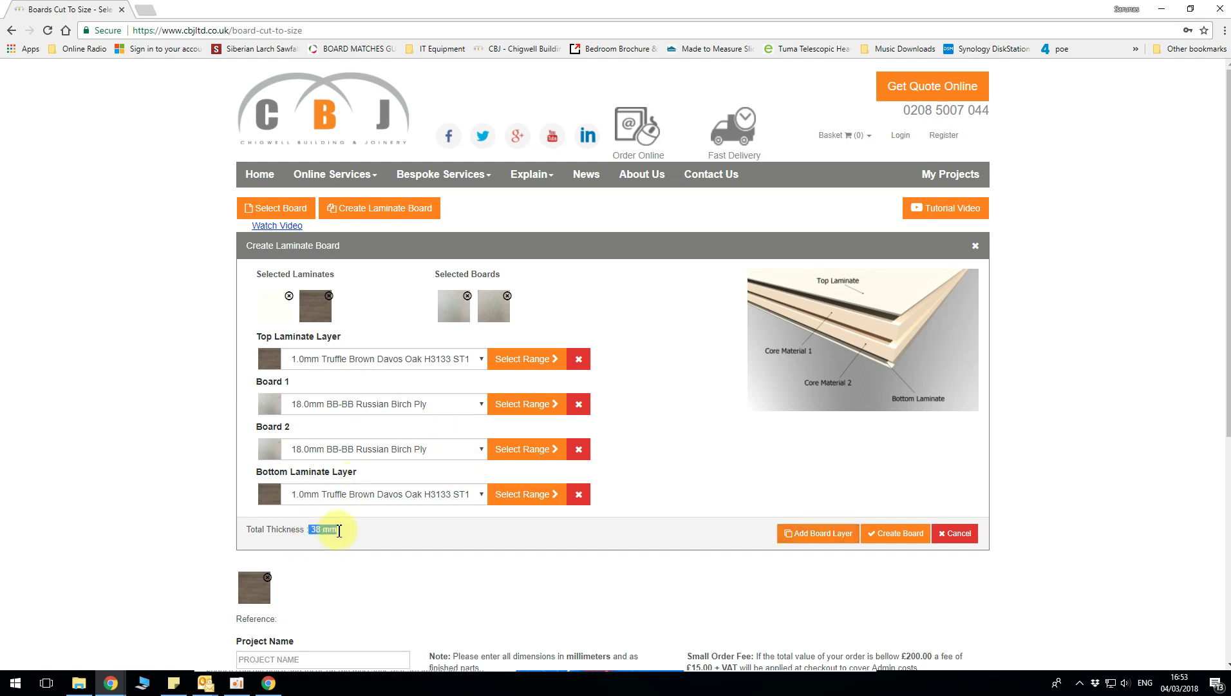
pyautogui.click(376, 529)
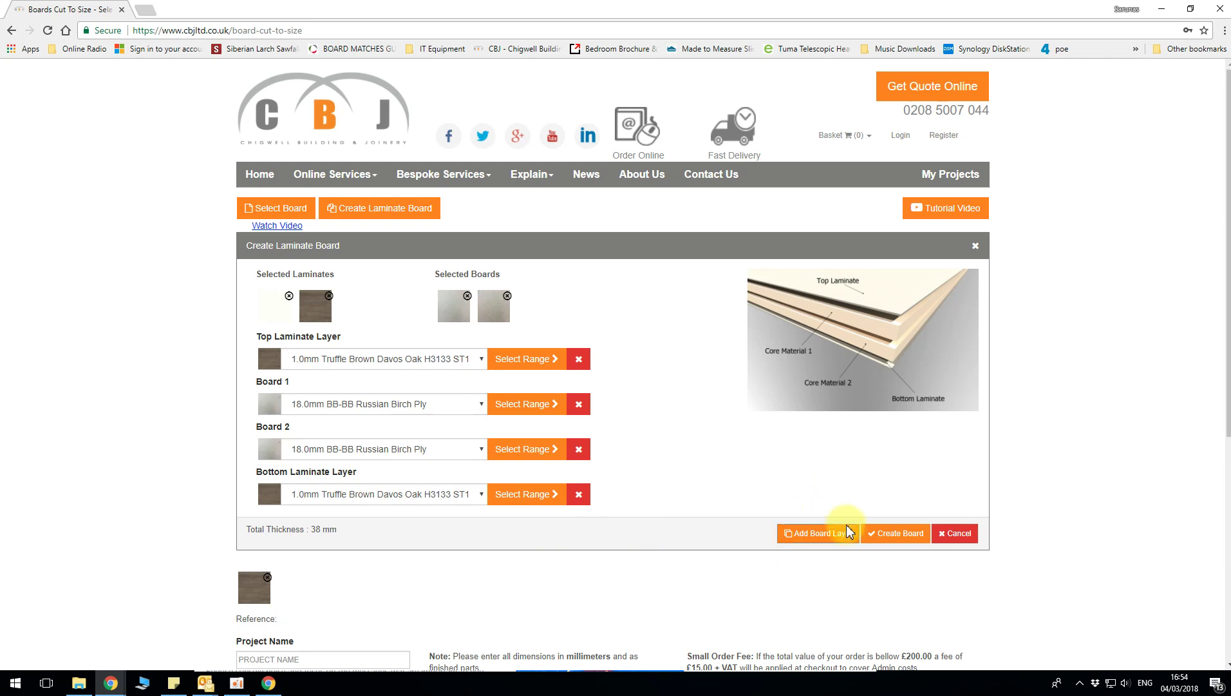
# - Add a third board layer and set Board 2 in the middle to 6.0mm BB-BB Russian Birch Ply from the Birch Ply range
pyautogui.click(813, 534)
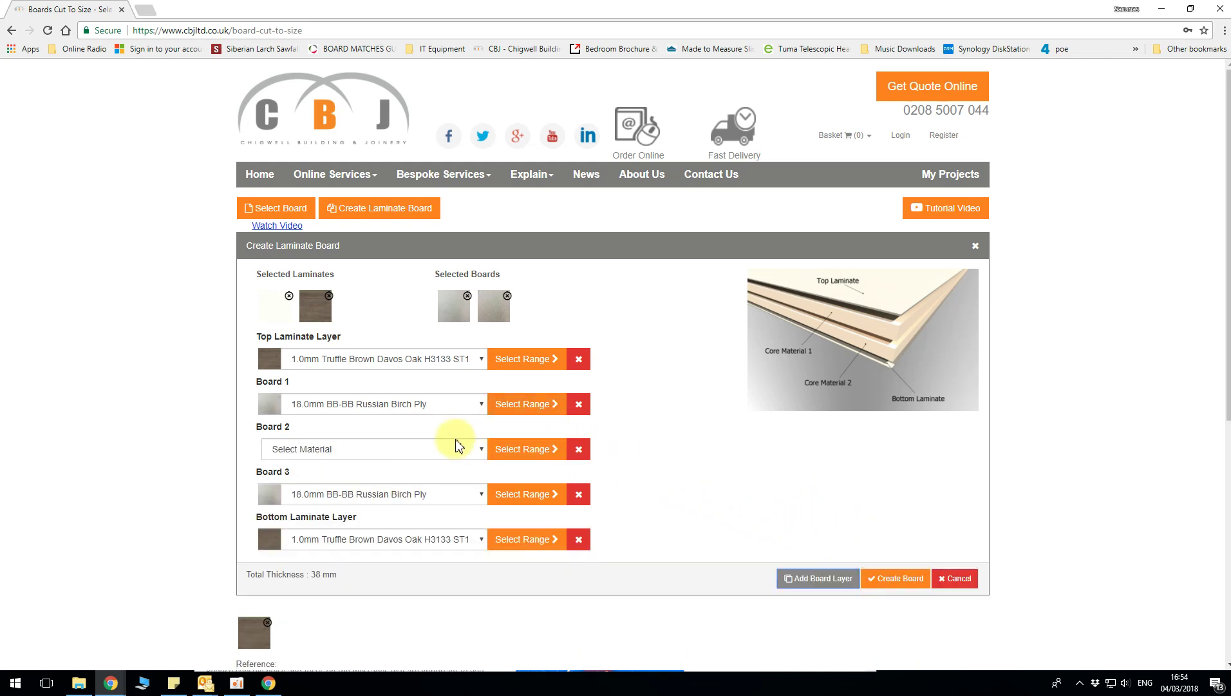
pyautogui.click(543, 449)
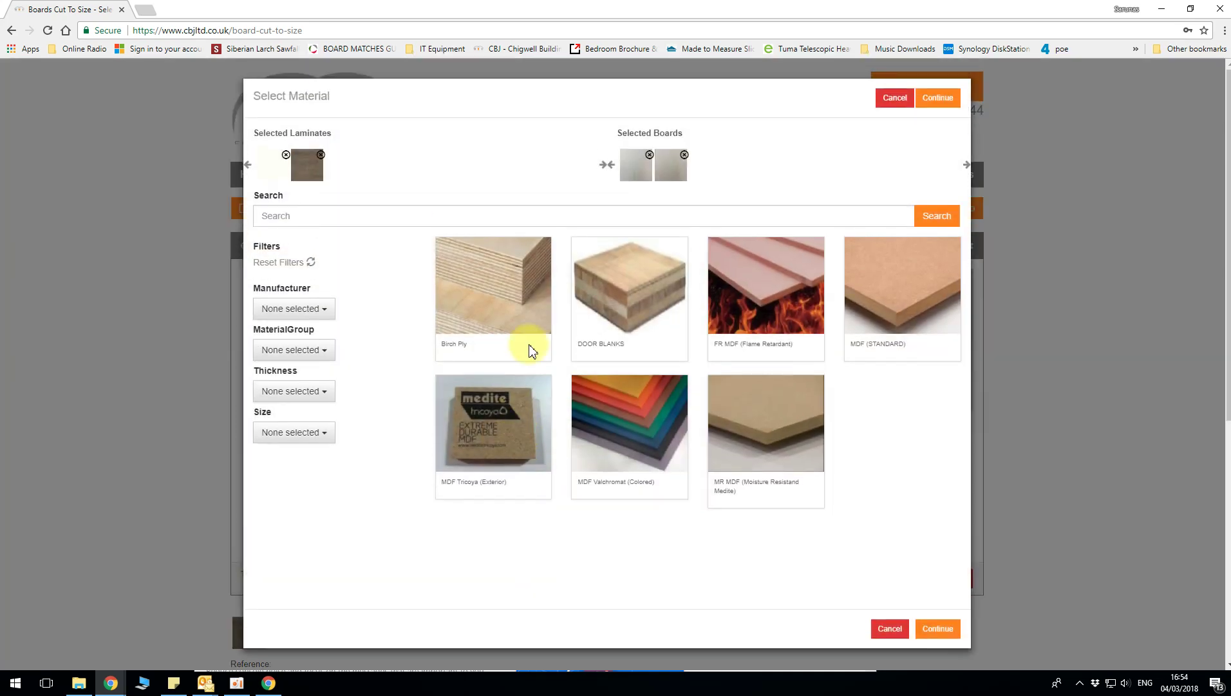
pyautogui.click(481, 302)
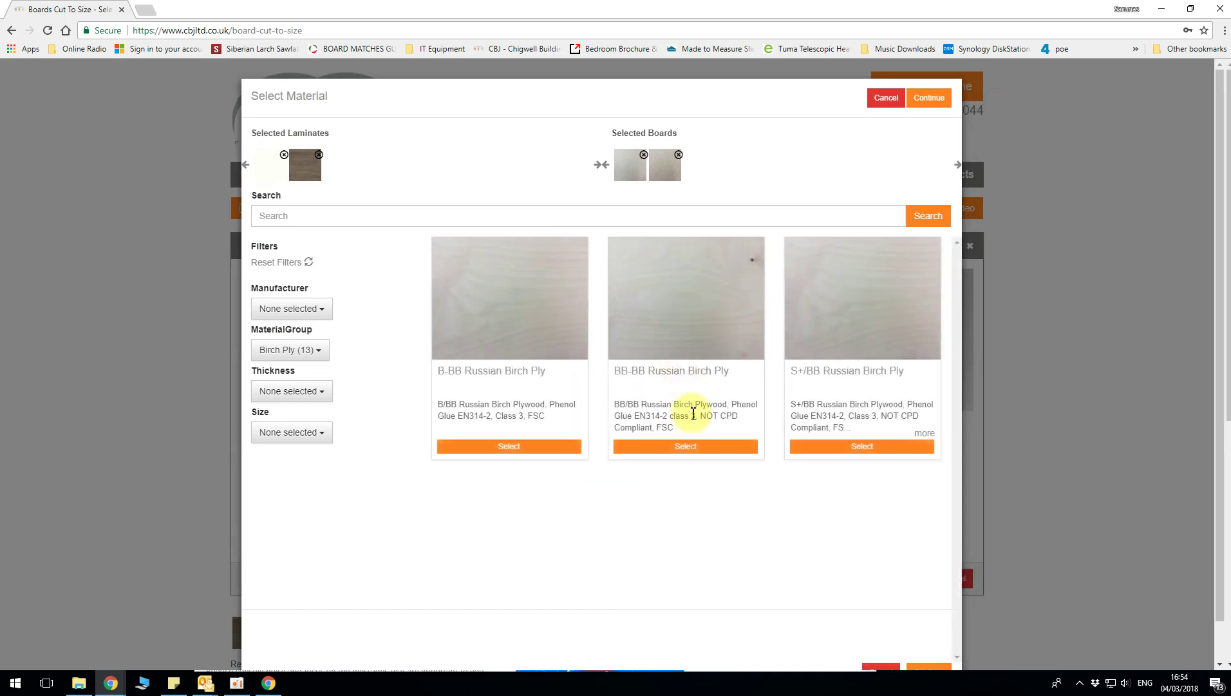
pyautogui.click(691, 451)
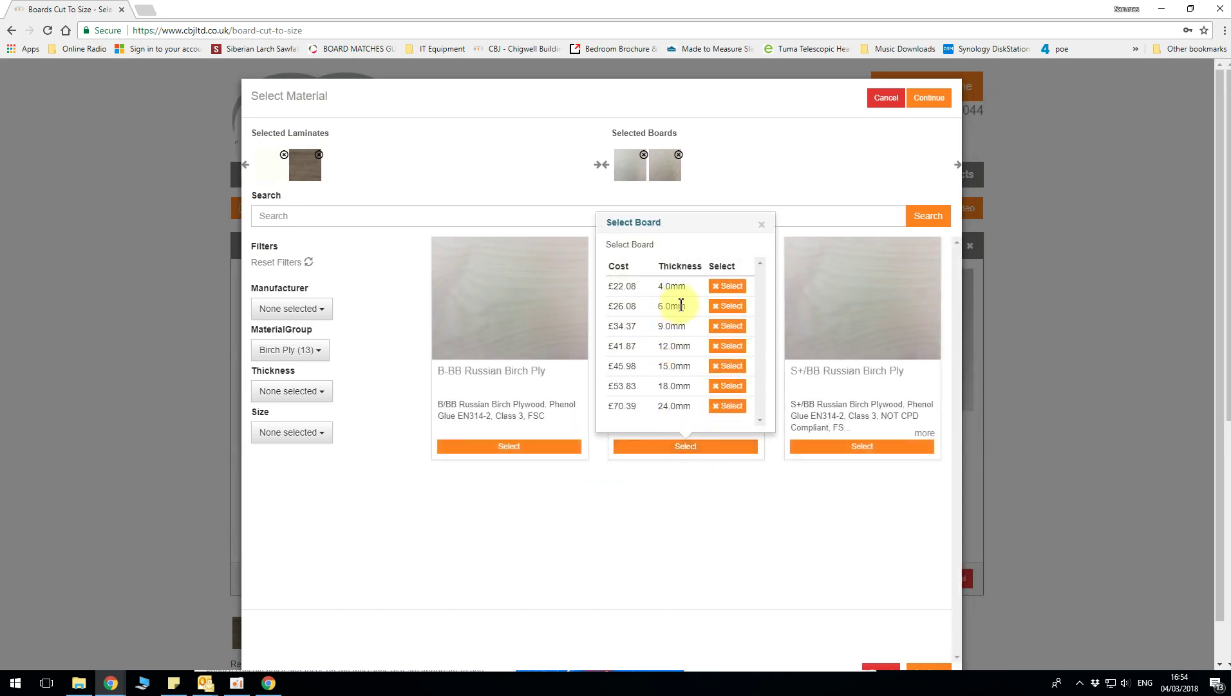
pyautogui.click(726, 307)
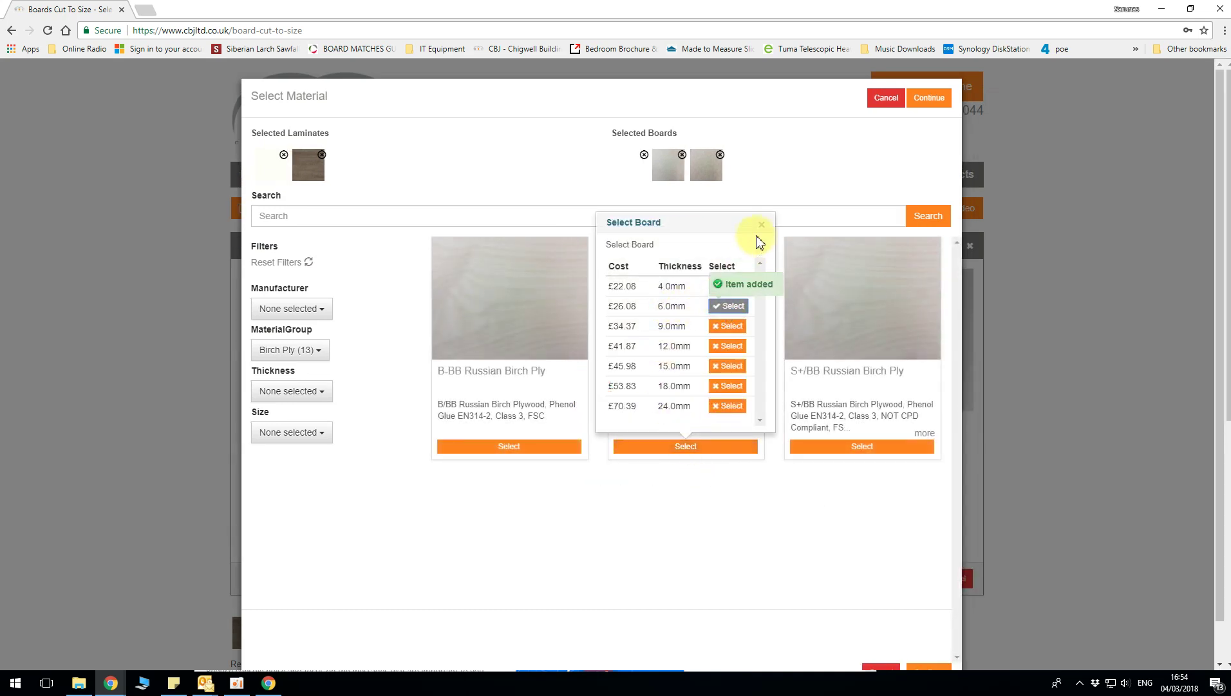
pyautogui.click(761, 224)
pyautogui.click(930, 98)
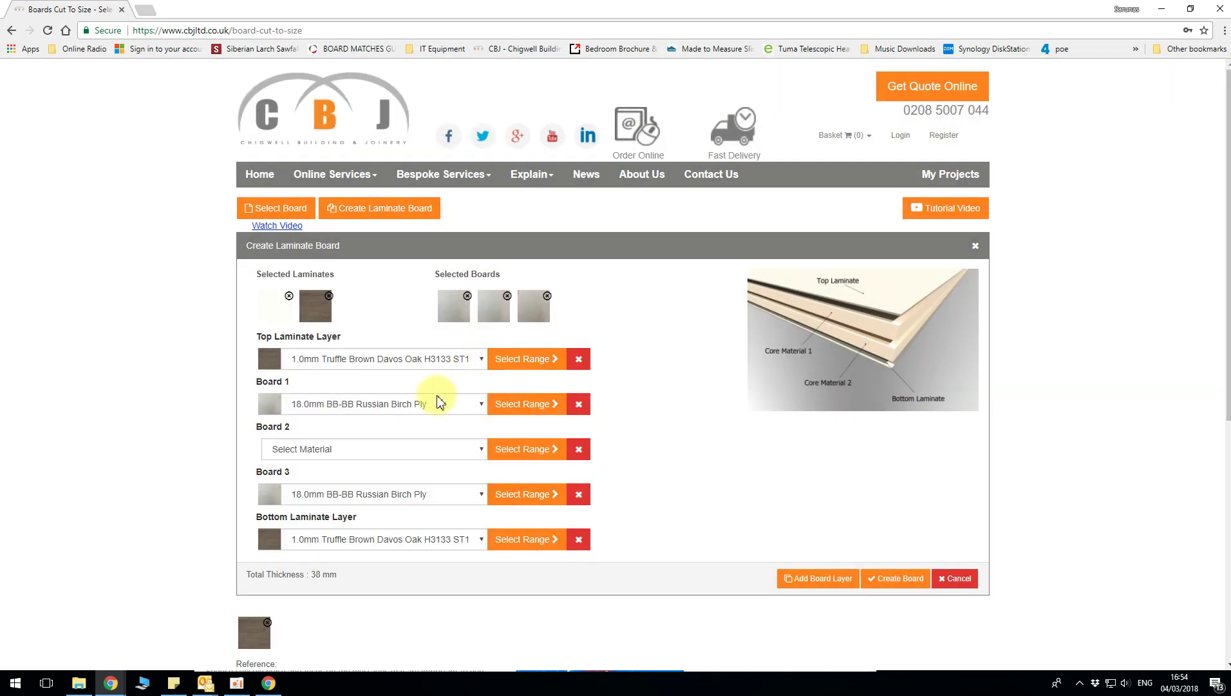
pyautogui.click(392, 450)
pyautogui.click(341, 479)
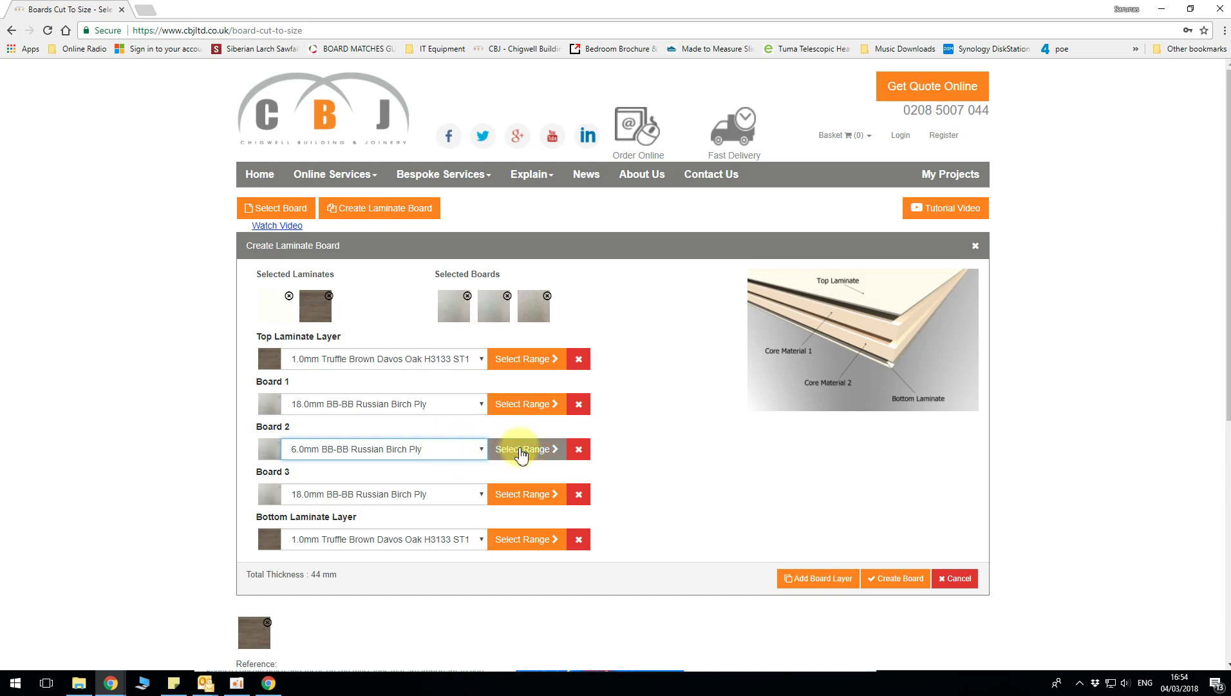
# - Add 8.0mm MDF Valchromat Black from the MDF Valchromat (Colored) range to the selected boards
pyautogui.click(522, 451)
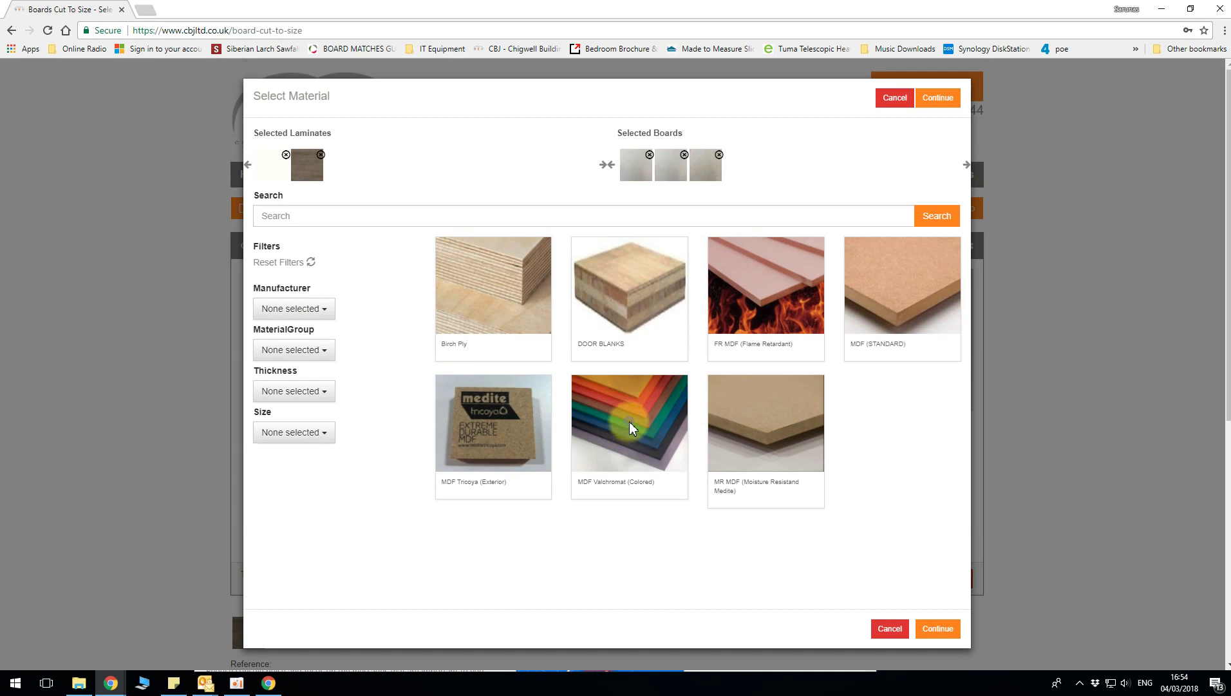
pyautogui.click(630, 421)
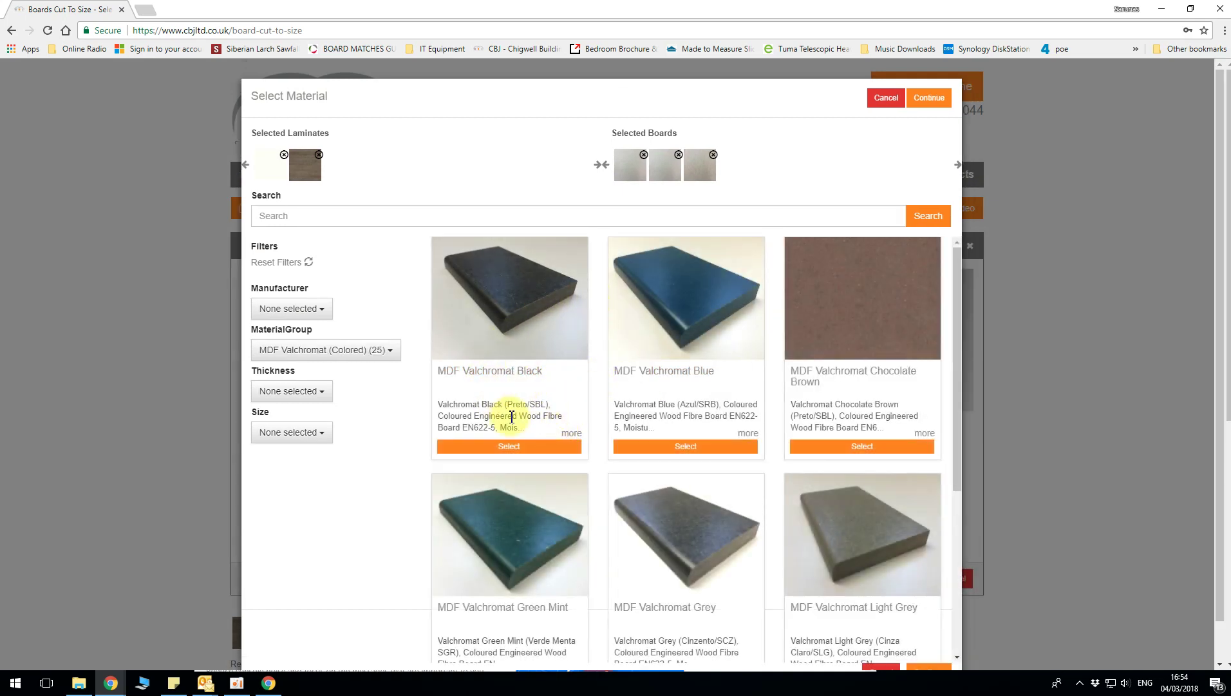
pyautogui.click(513, 445)
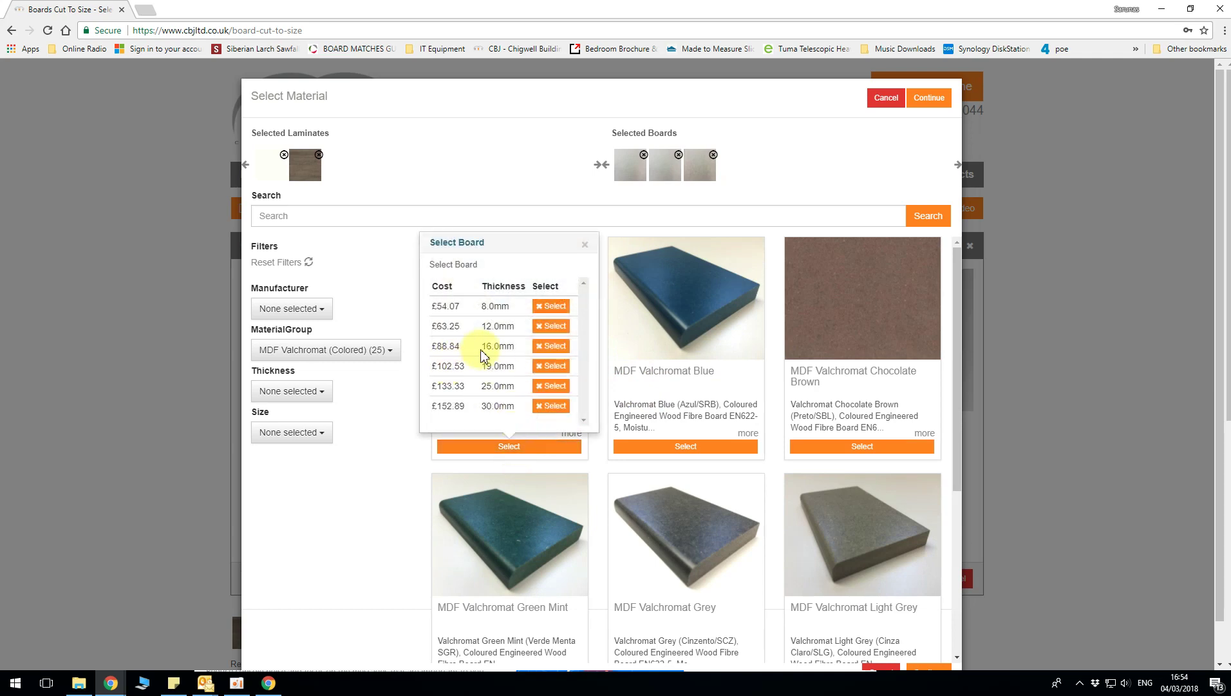
pyautogui.click(550, 307)
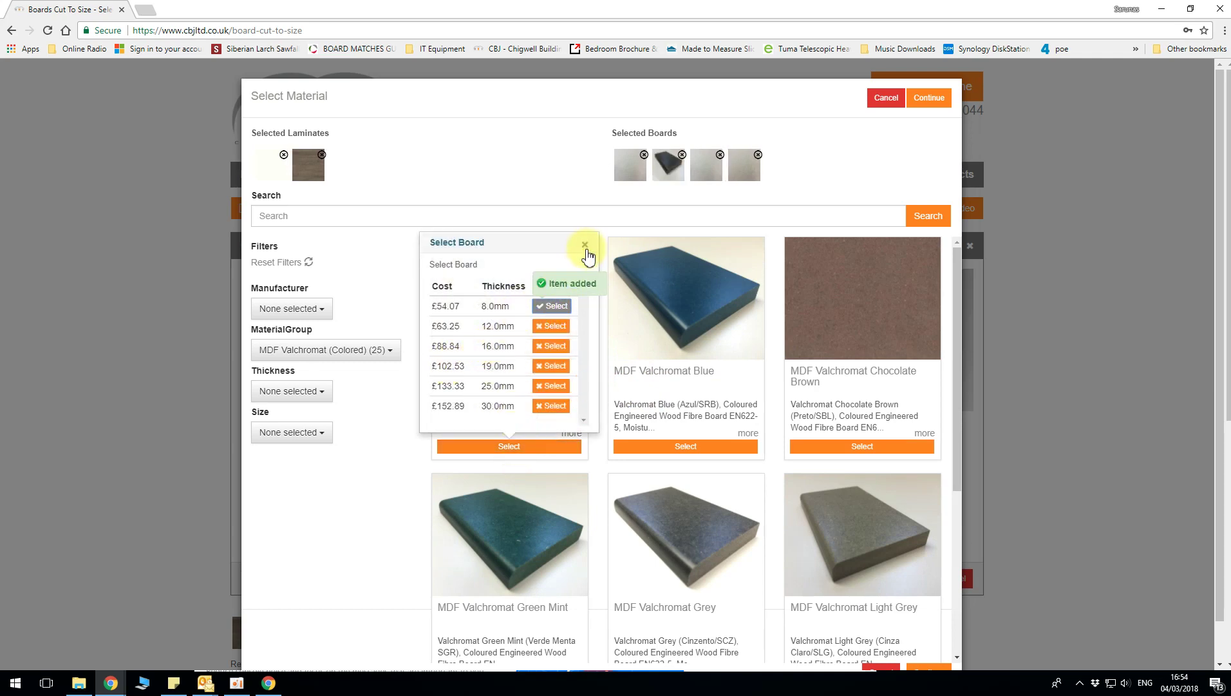
pyautogui.click(585, 246)
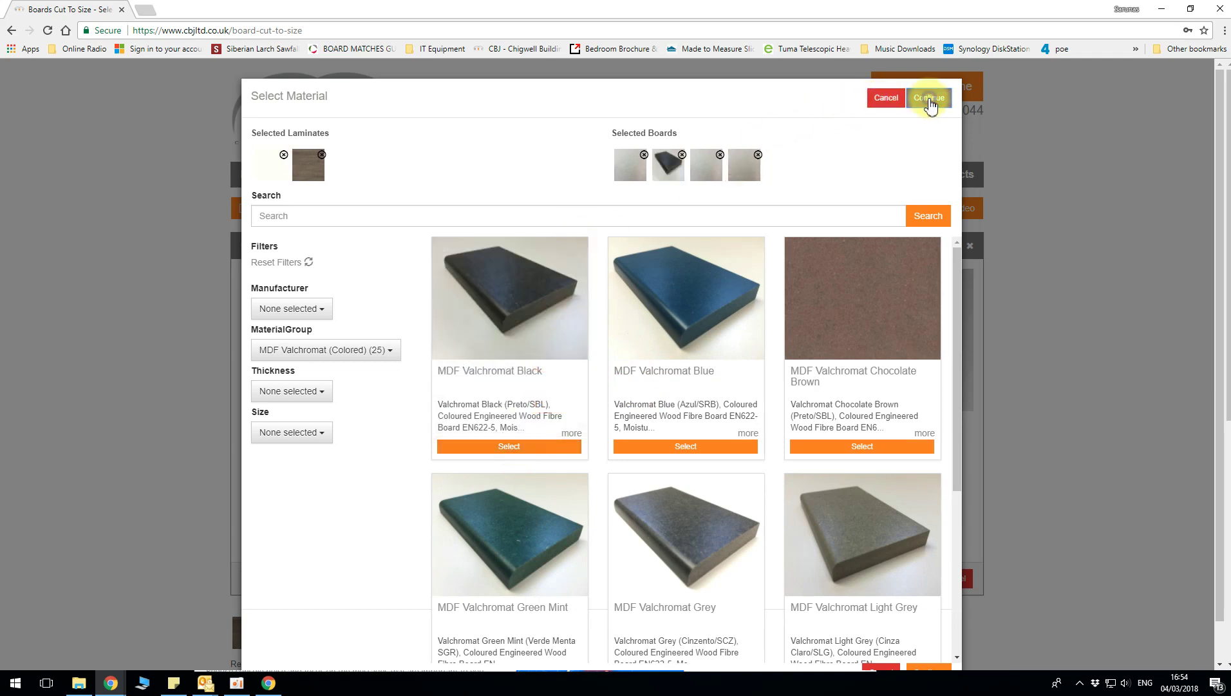
pyautogui.click(927, 100)
# - Set Board 2 to 8.0mm MDF Valchromat Black and create the three-core laminate board
pyautogui.click(454, 449)
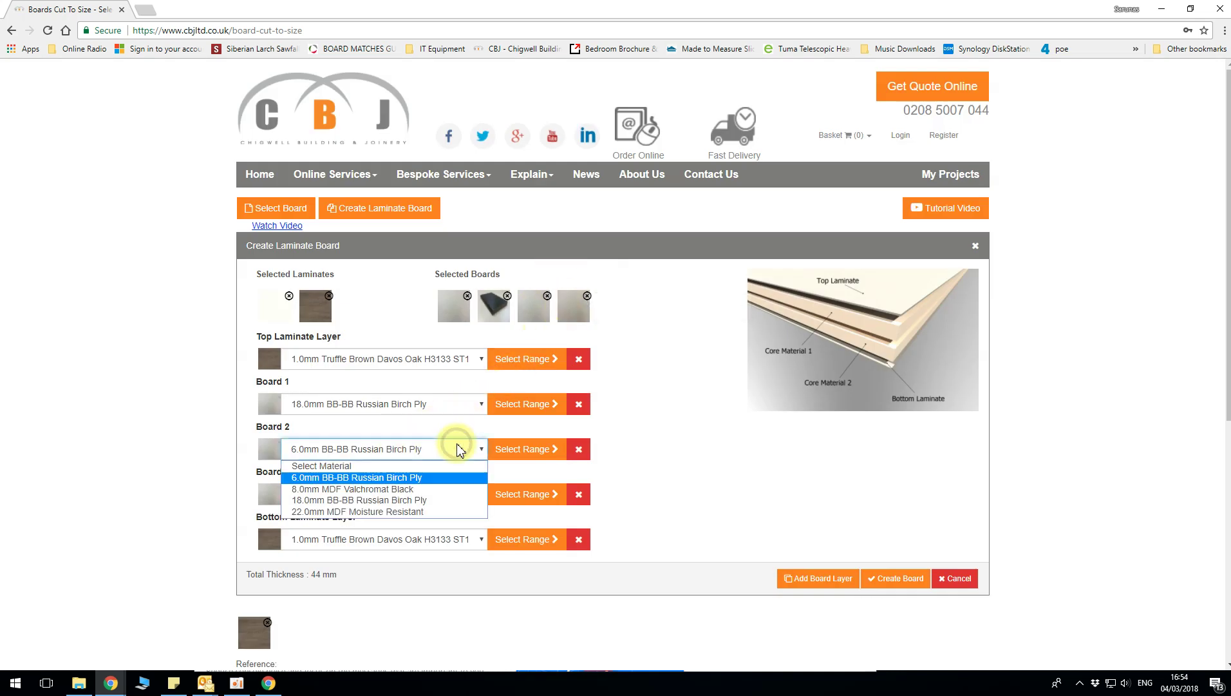
pyautogui.click(392, 489)
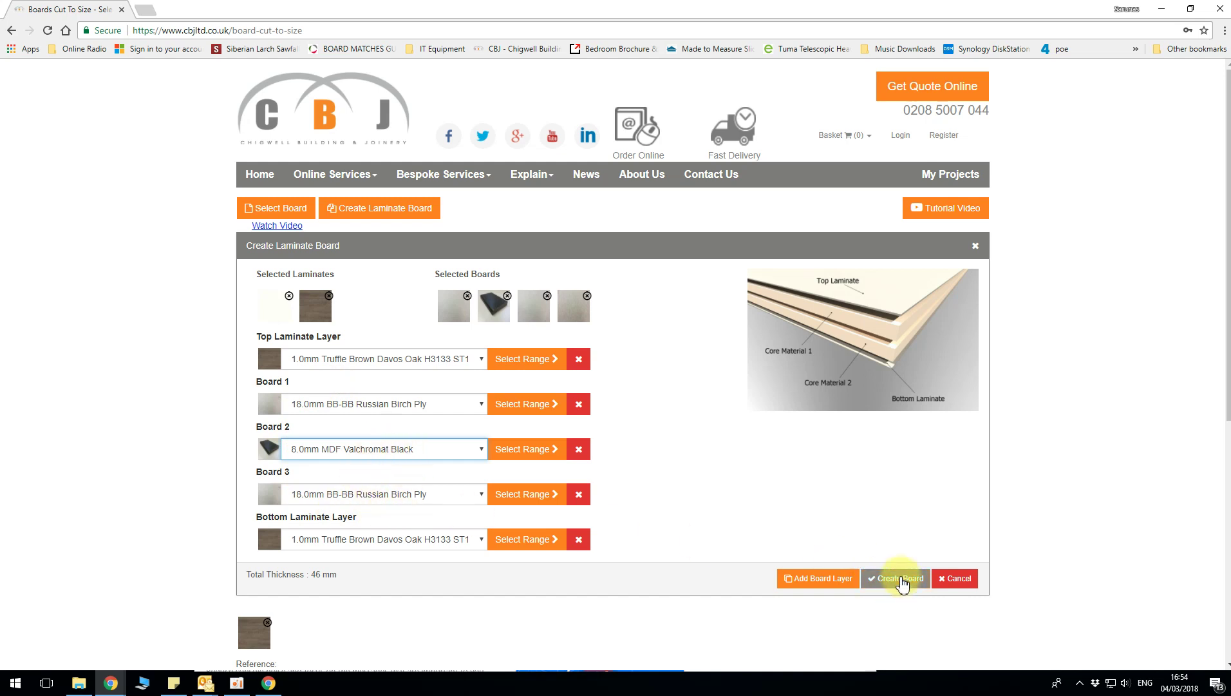
pyautogui.click(902, 579)
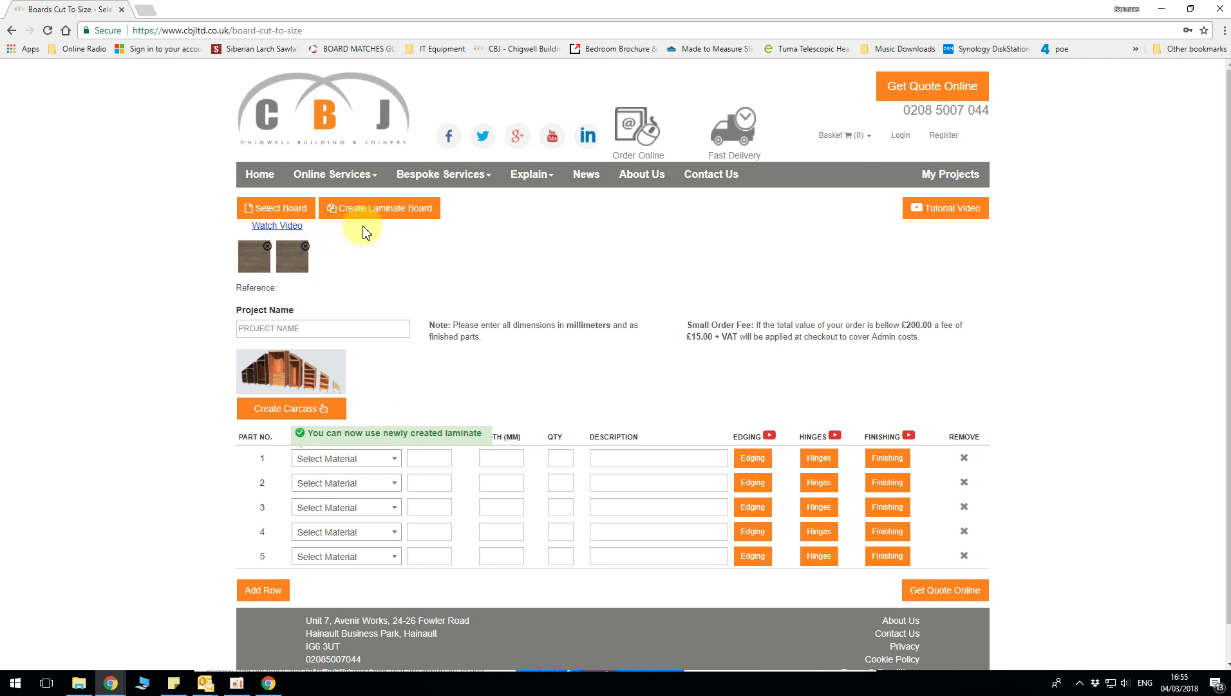
pyautogui.click(342, 208)
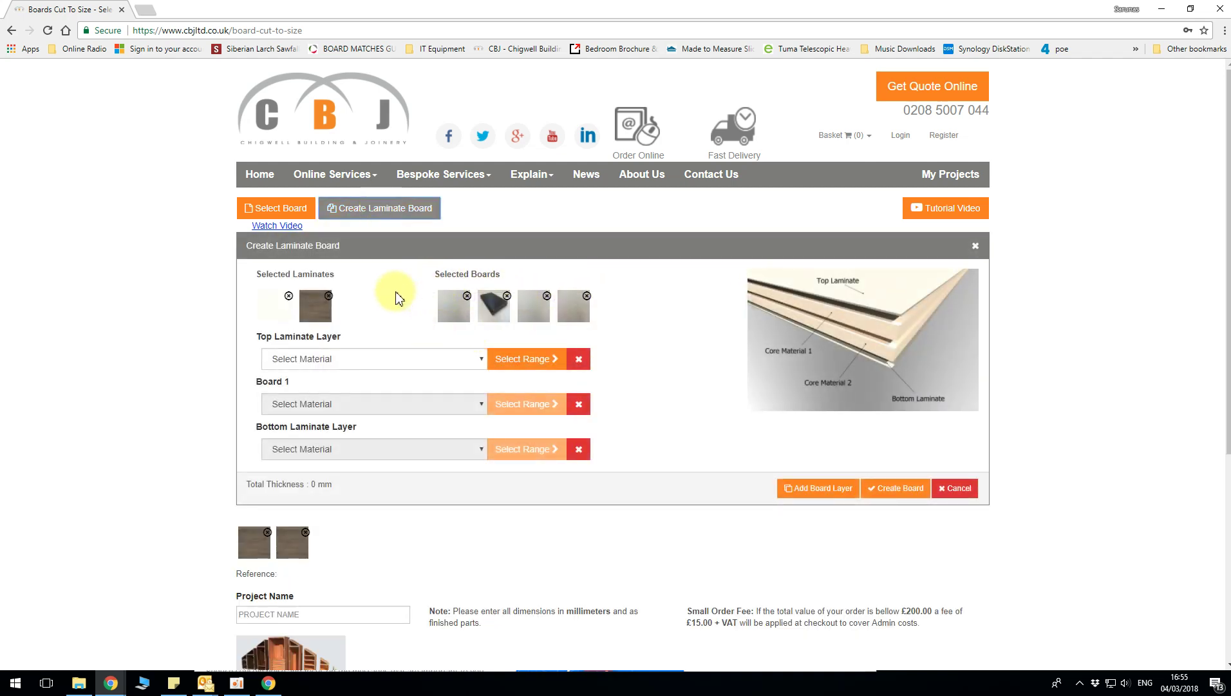
pyautogui.click(960, 489)
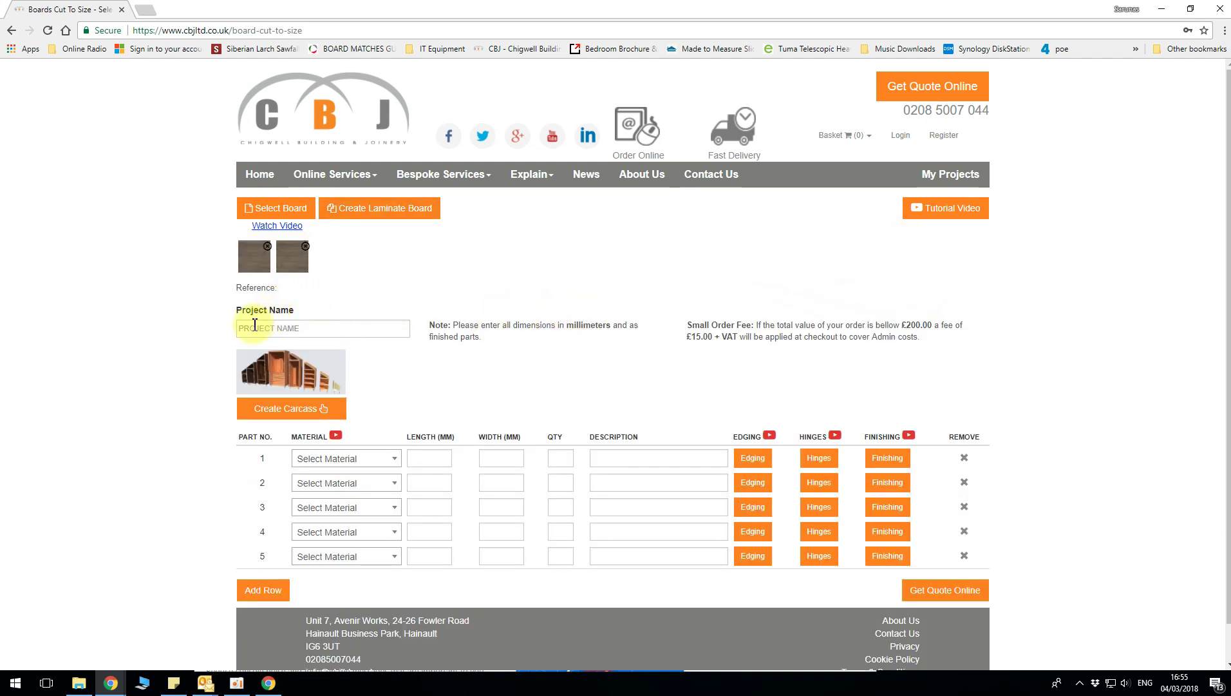
# - Name the project SHELF AND TOPS and choose the 24.0mm Truffle Brown laminate board as the first part's material
pyautogui.click(254, 325)
pyautogui.write('SHELF AND TOPS')
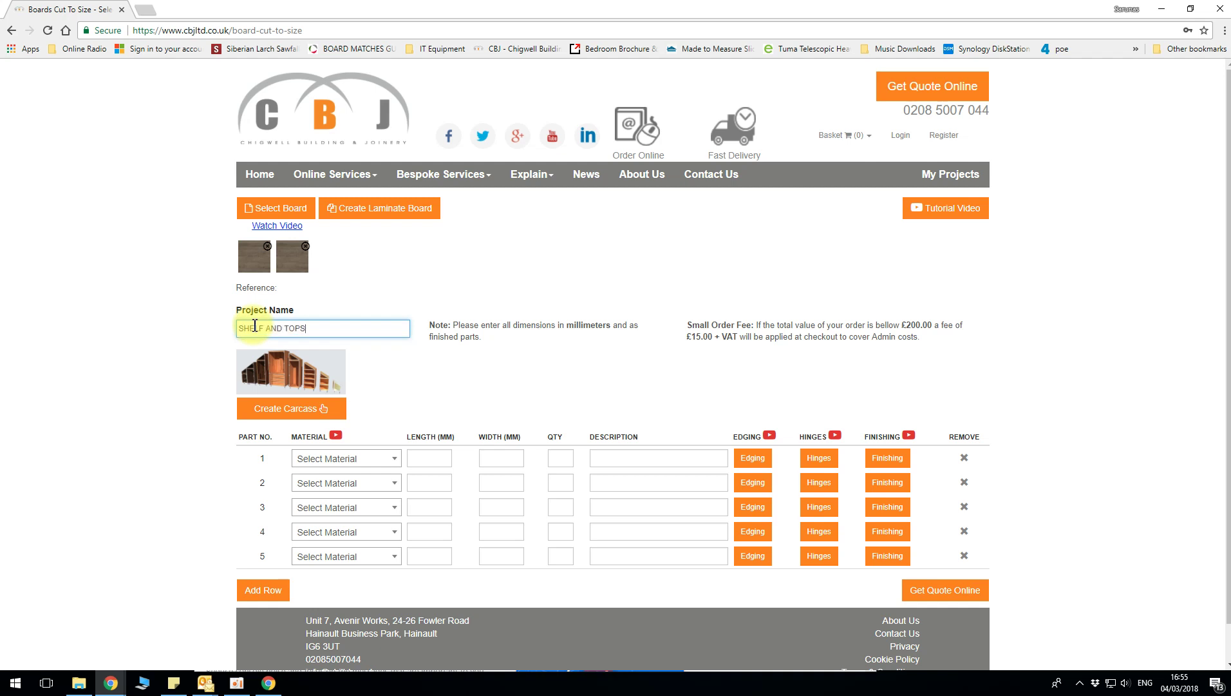
pyautogui.click(336, 458)
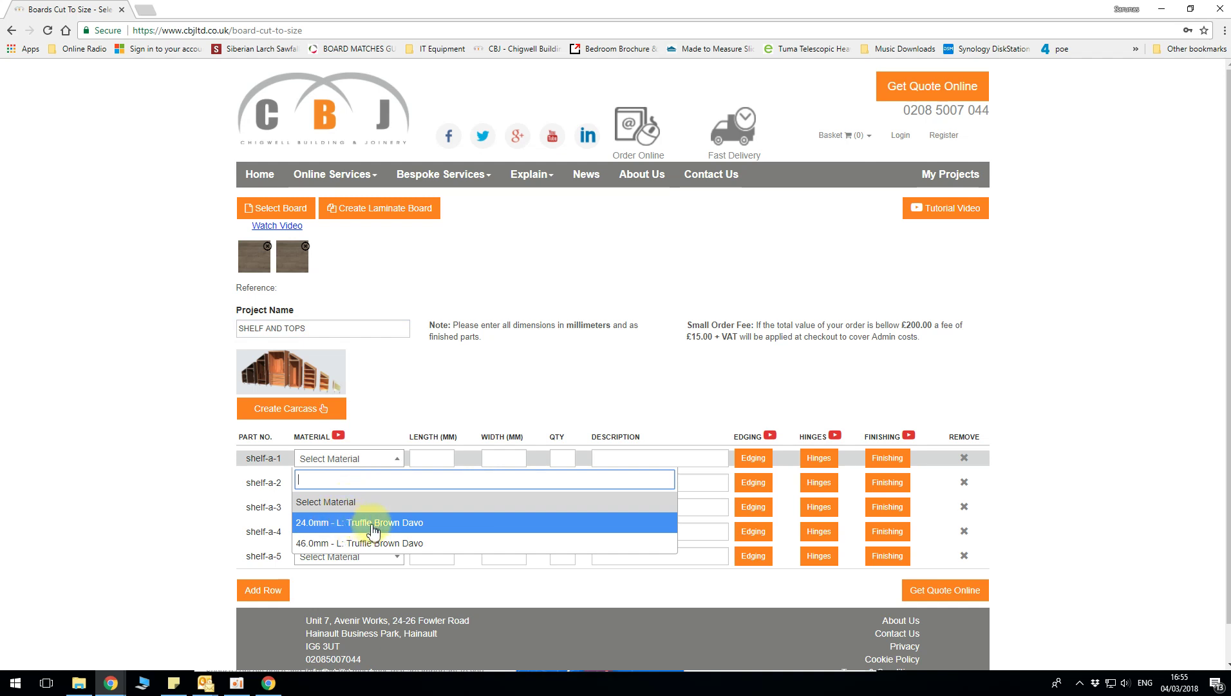
pyautogui.click(374, 524)
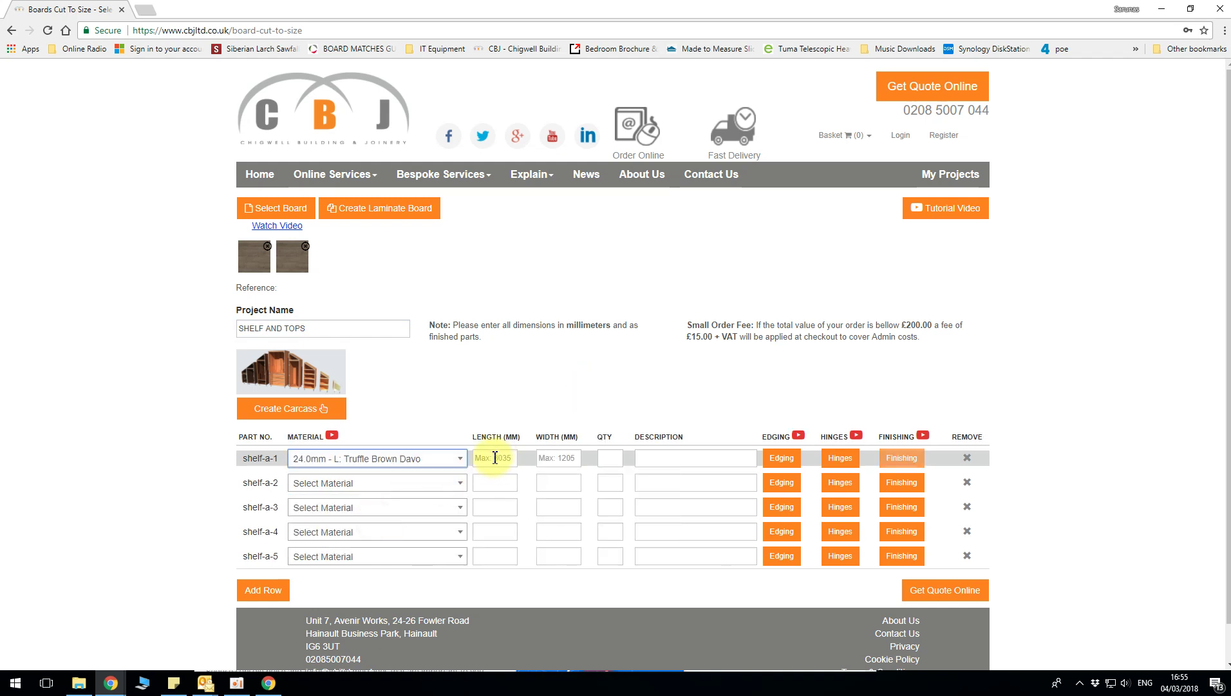
# - Set the first part's length to 3000 mm, width to 600 mm and quantity to 2
pyautogui.click(494, 458)
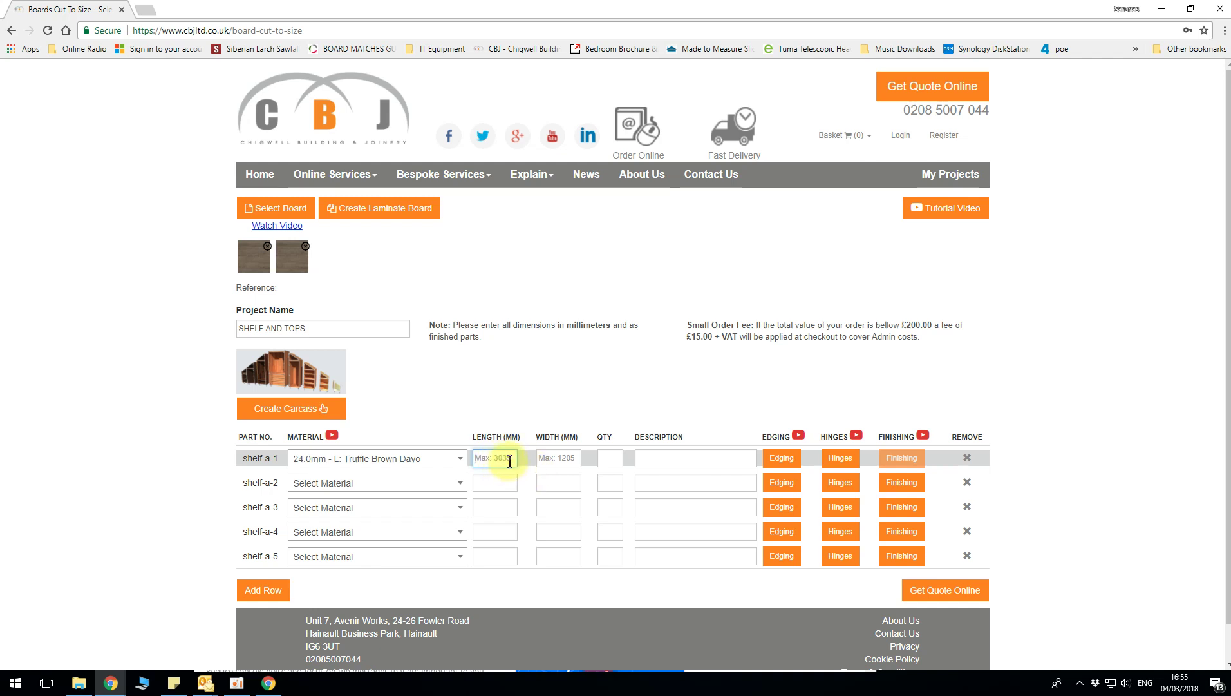
pyautogui.write('2')
pyautogui.write('3000')
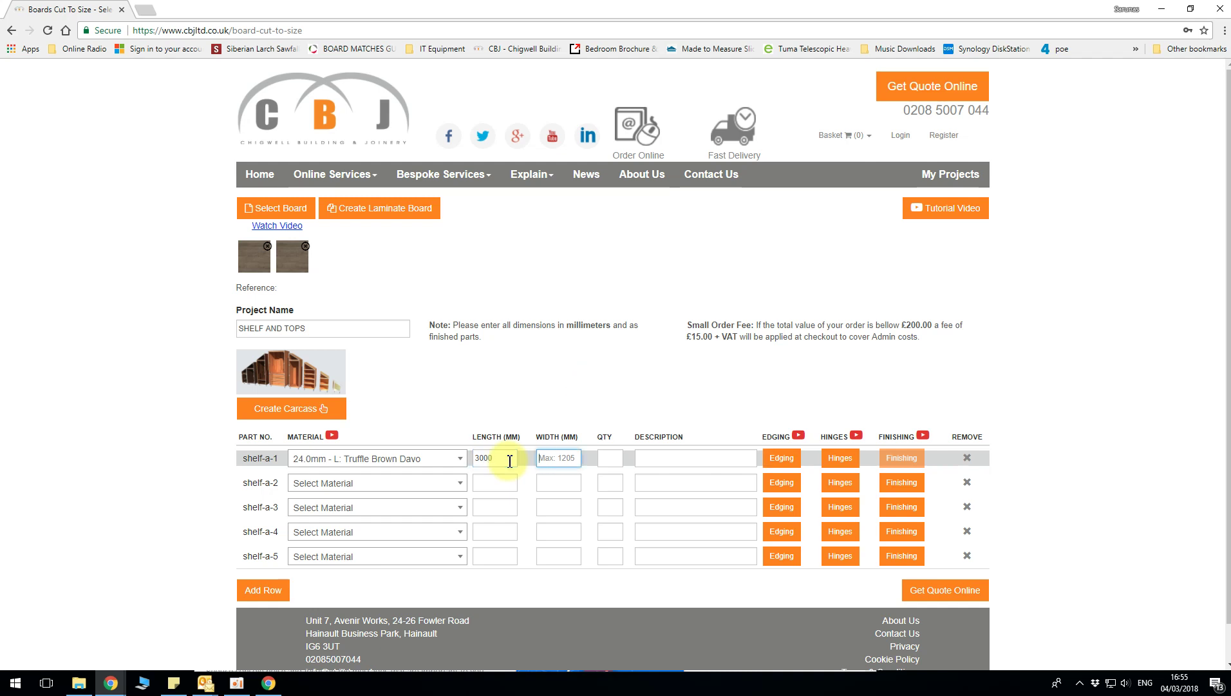
pyautogui.write('600')
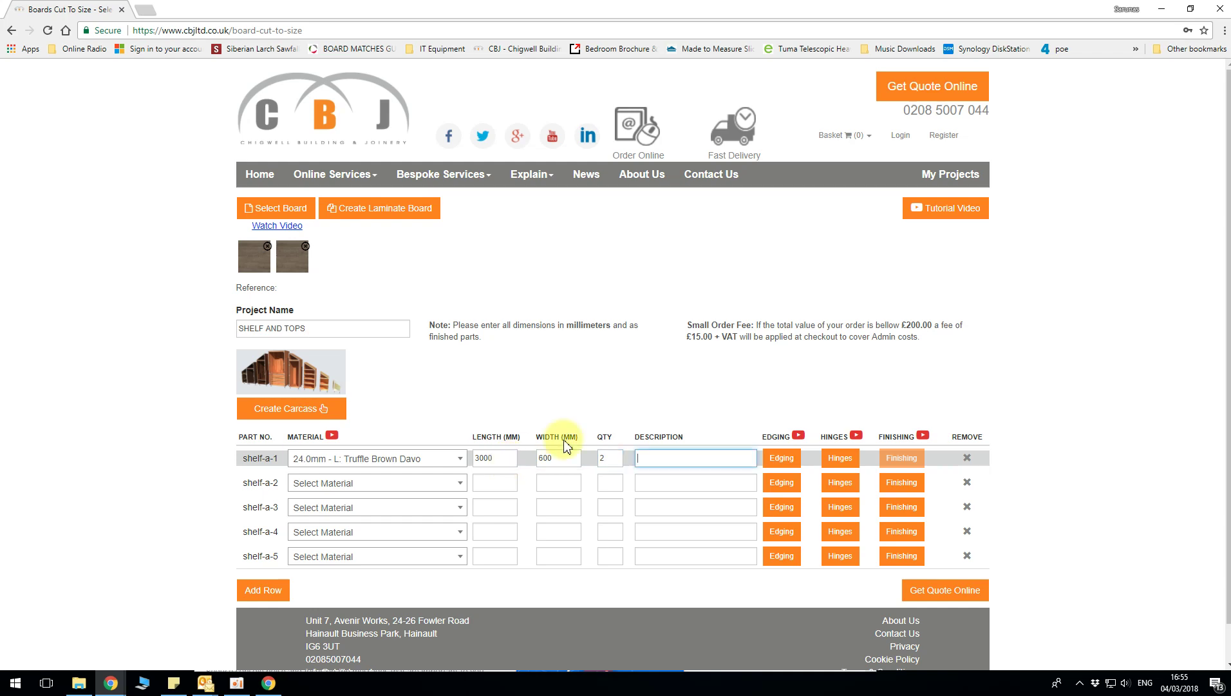
# - For the first part's edging, choose the Standard MFC application type and 1.0mm Truffle Brown Davos Oak H3133 ST12 Textured edging
pyautogui.click(778, 460)
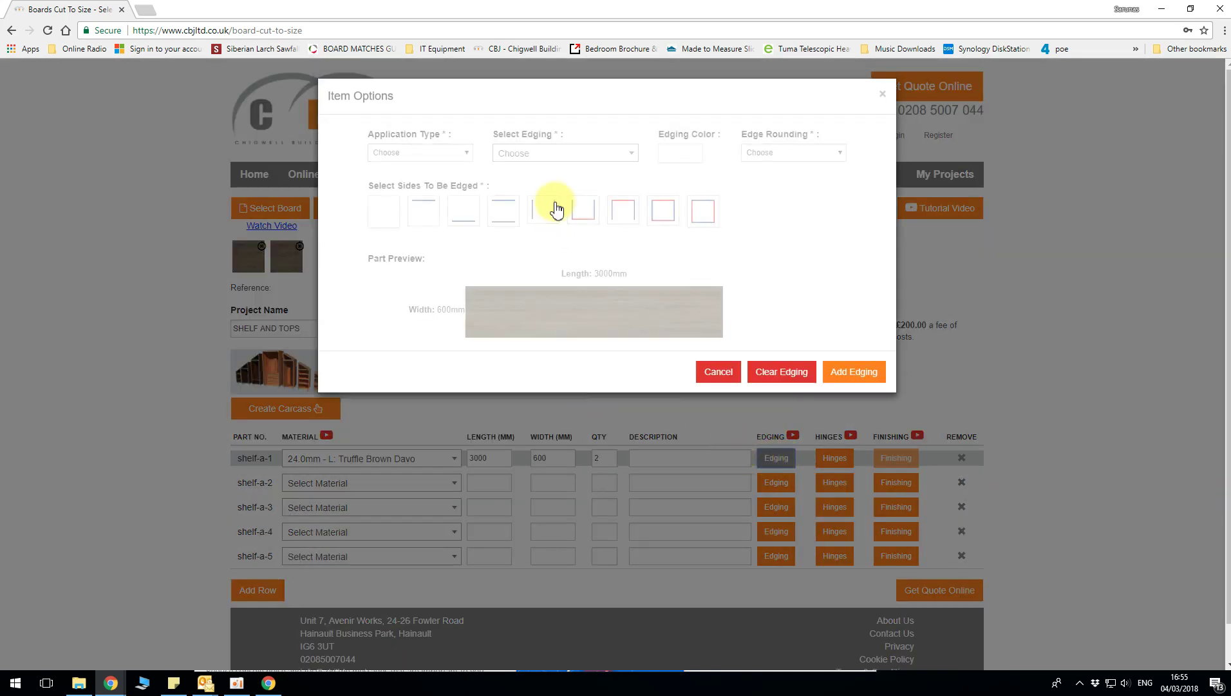
pyautogui.click(415, 152)
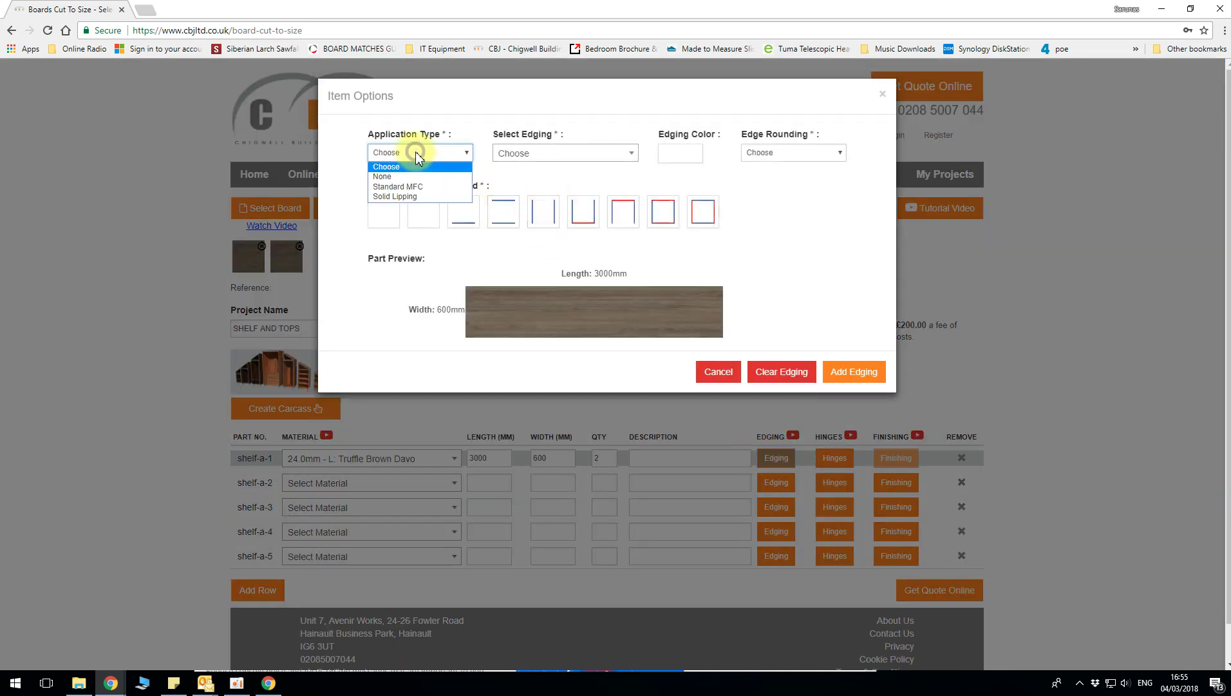
pyautogui.click(410, 188)
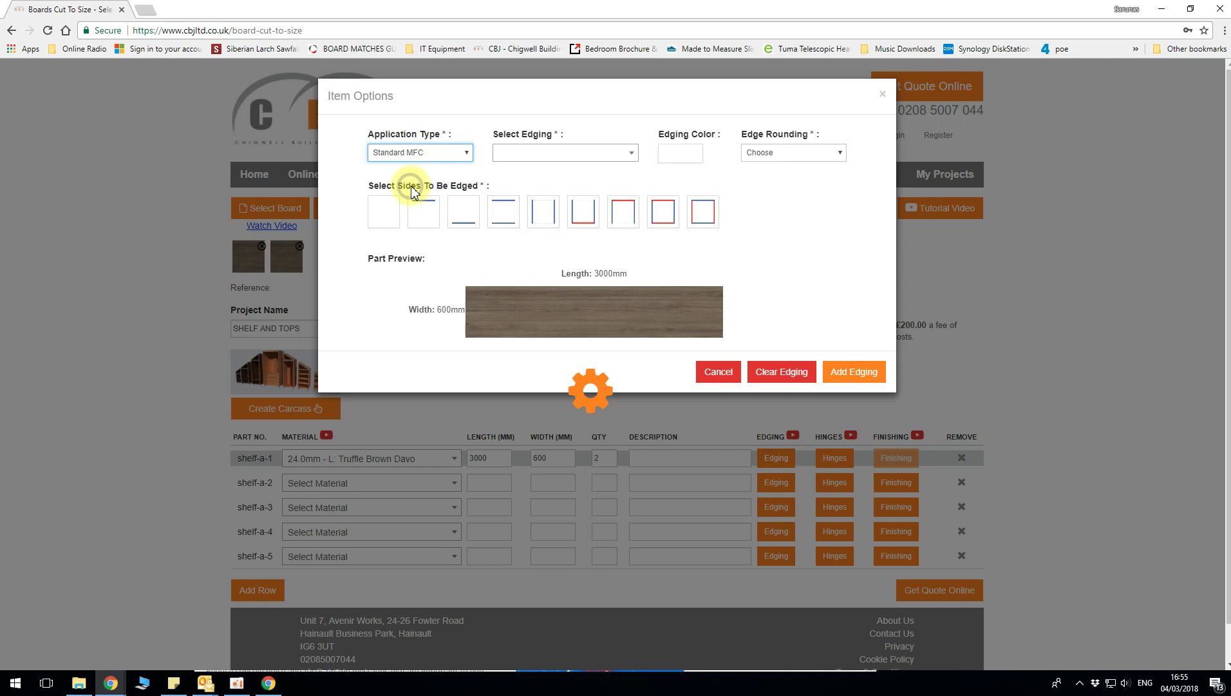
pyautogui.click(545, 159)
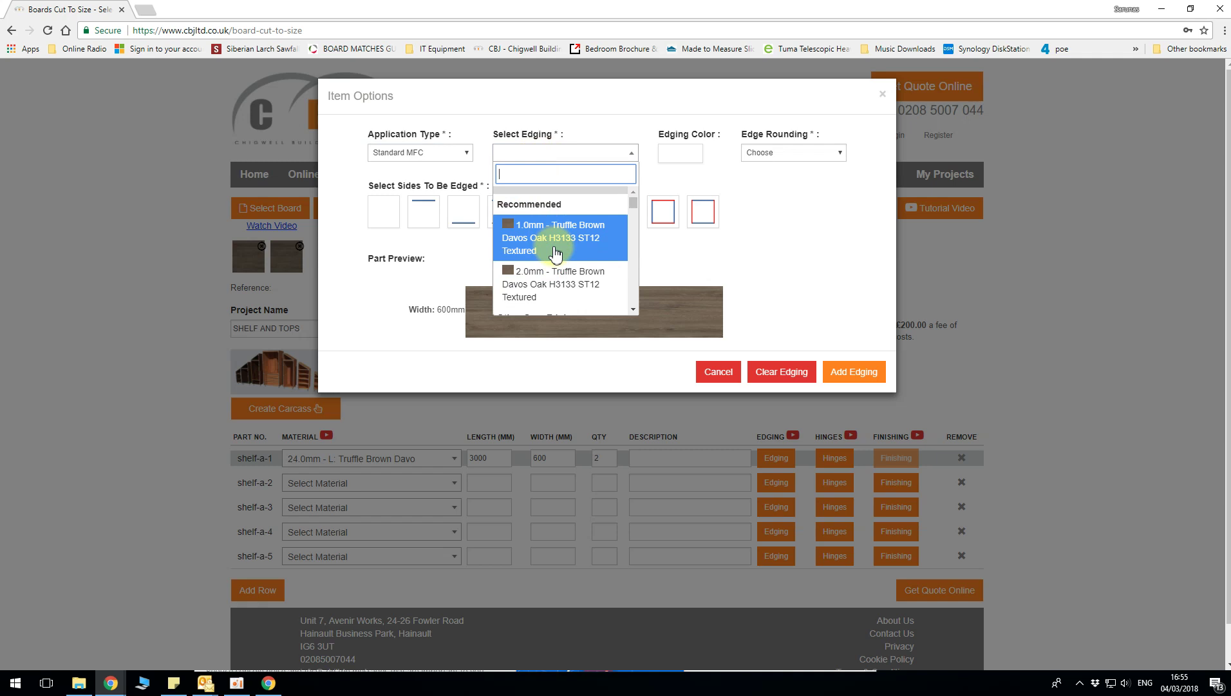
pyautogui.scroll(-2, 633, 311)
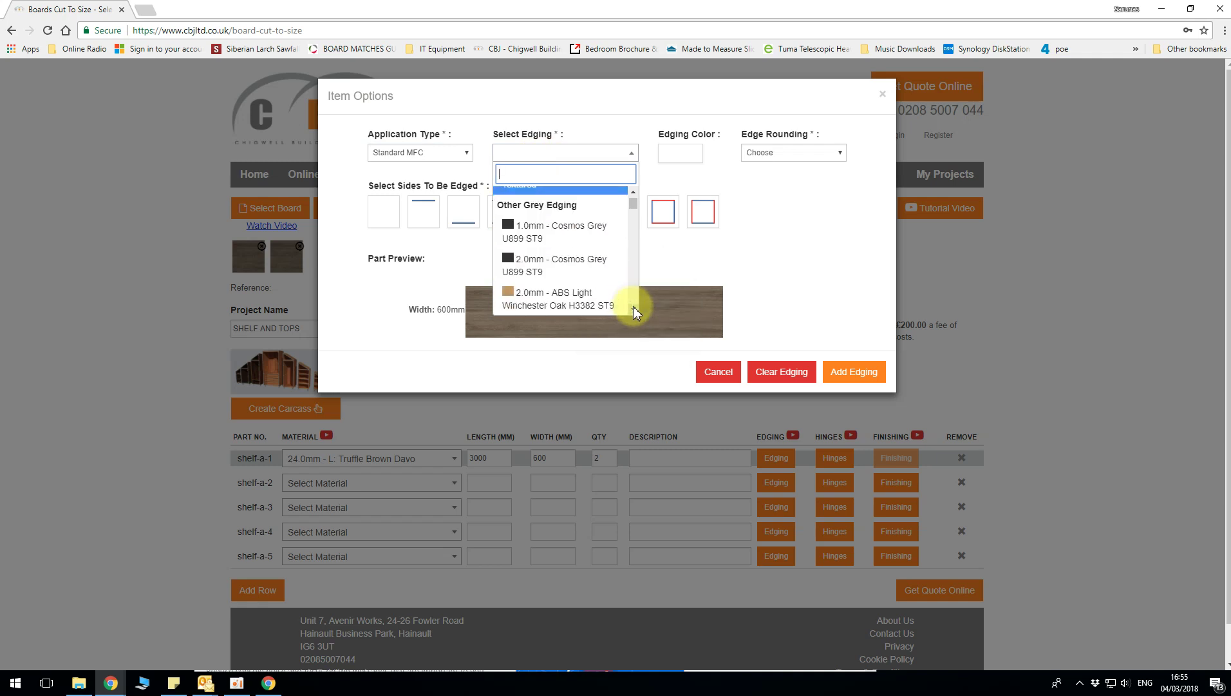
pyautogui.scroll(-5, 634, 311)
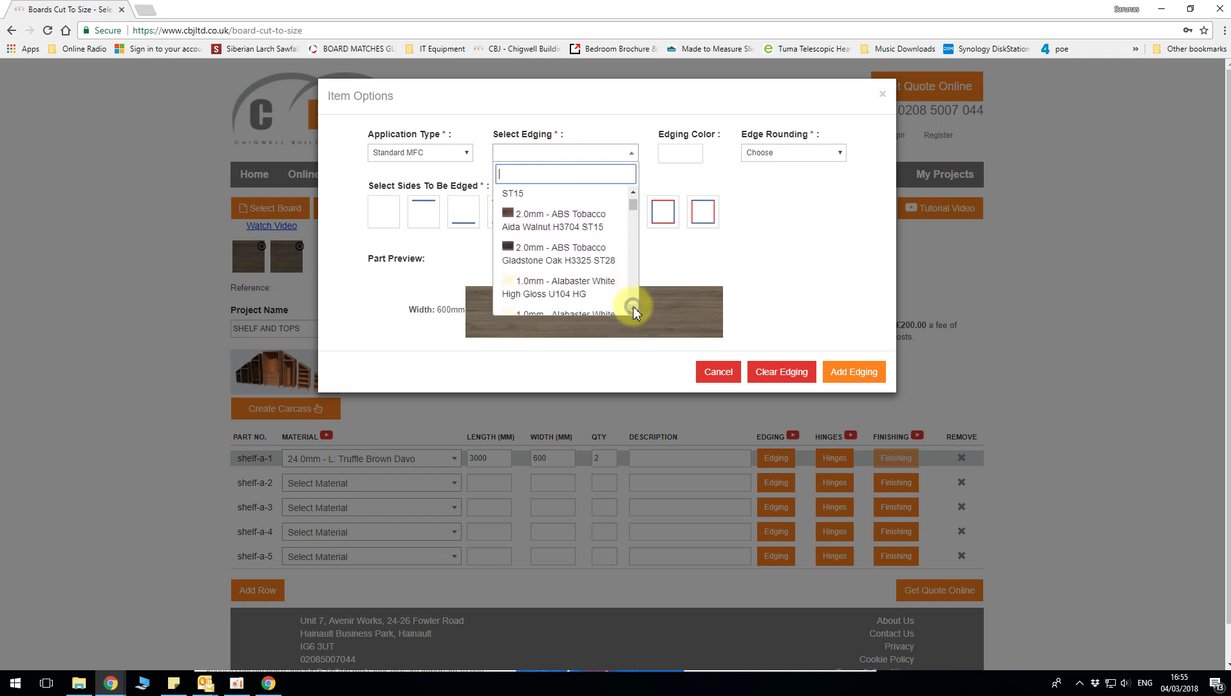
pyautogui.scroll(-2, 634, 312)
pyautogui.moveTo(630, 207); pyautogui.dragTo(634, 193)
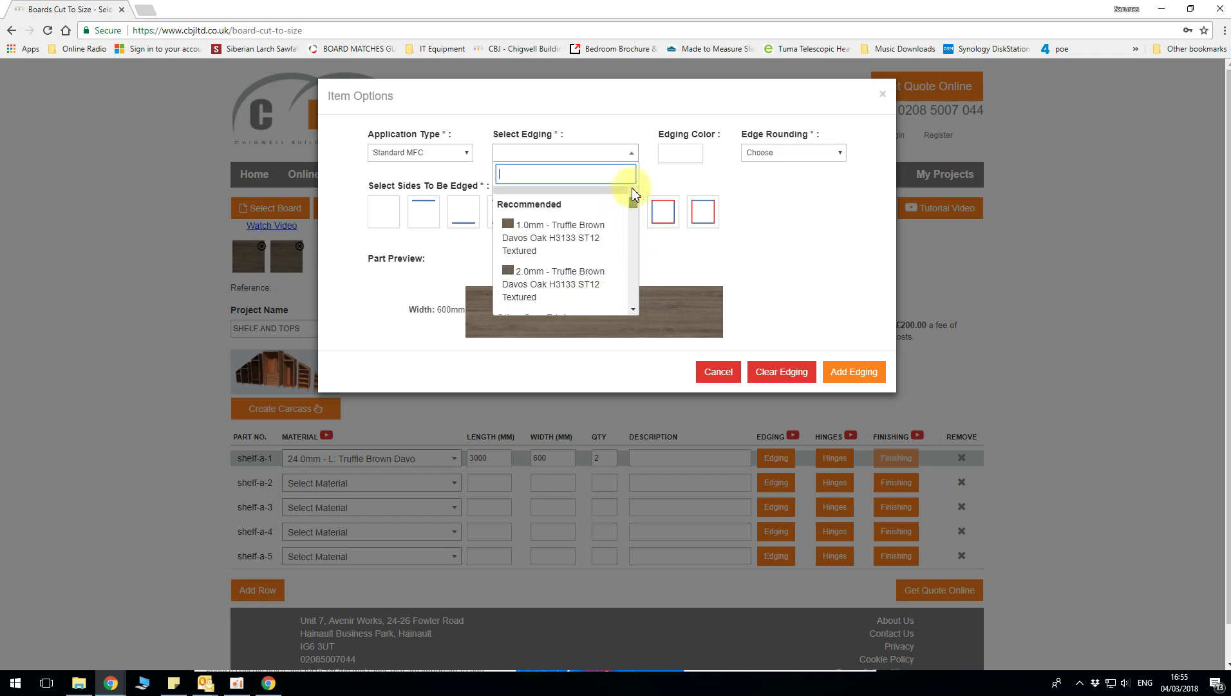
pyautogui.click(523, 234)
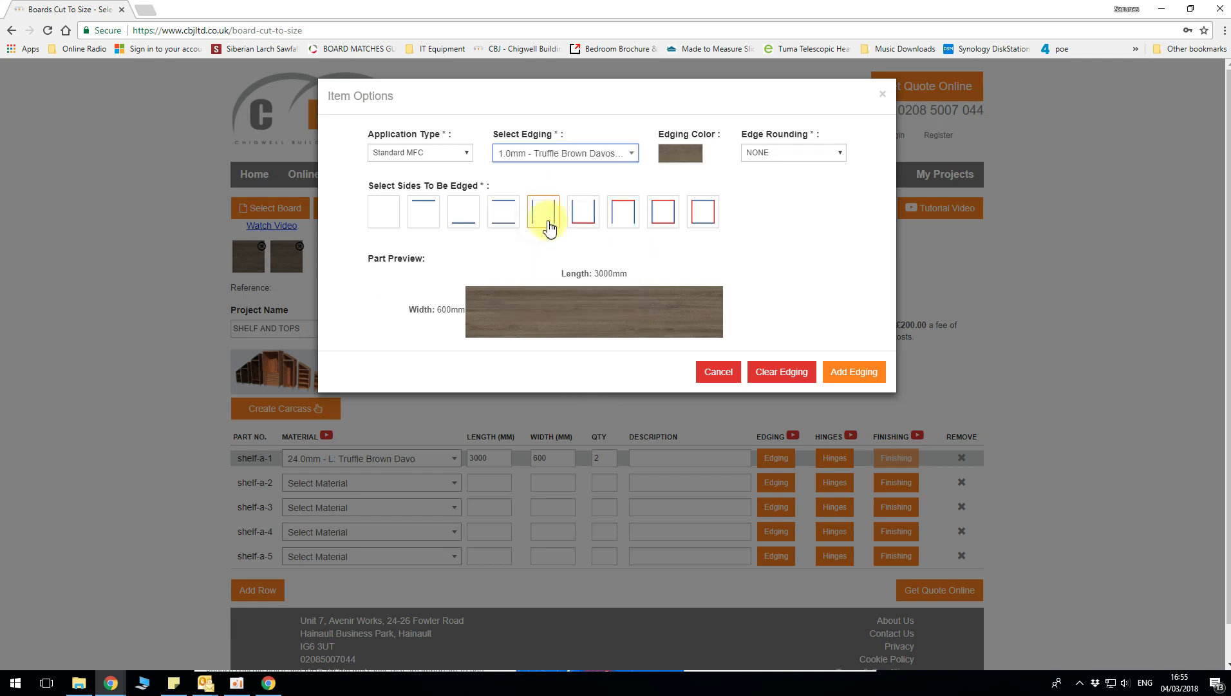
# - Add the edging to all four sides with 1.0 edge rounding and describe the first part as Tops A
pyautogui.click(770, 161)
pyautogui.click(766, 186)
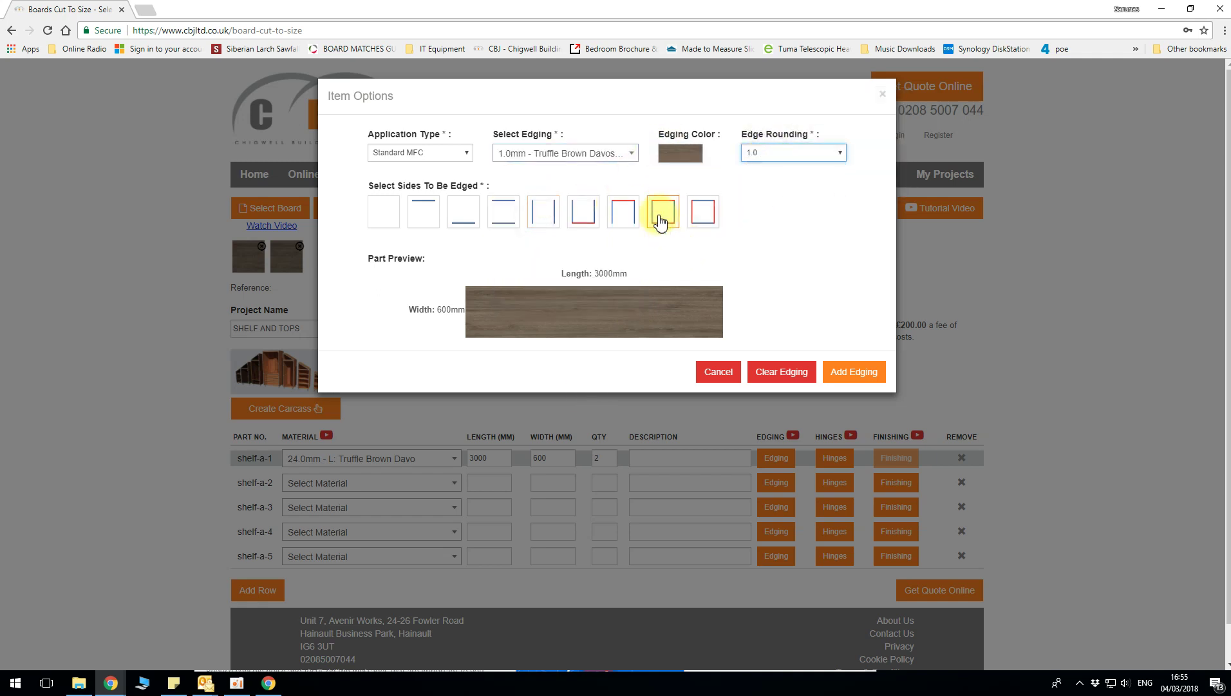
pyautogui.click(661, 219)
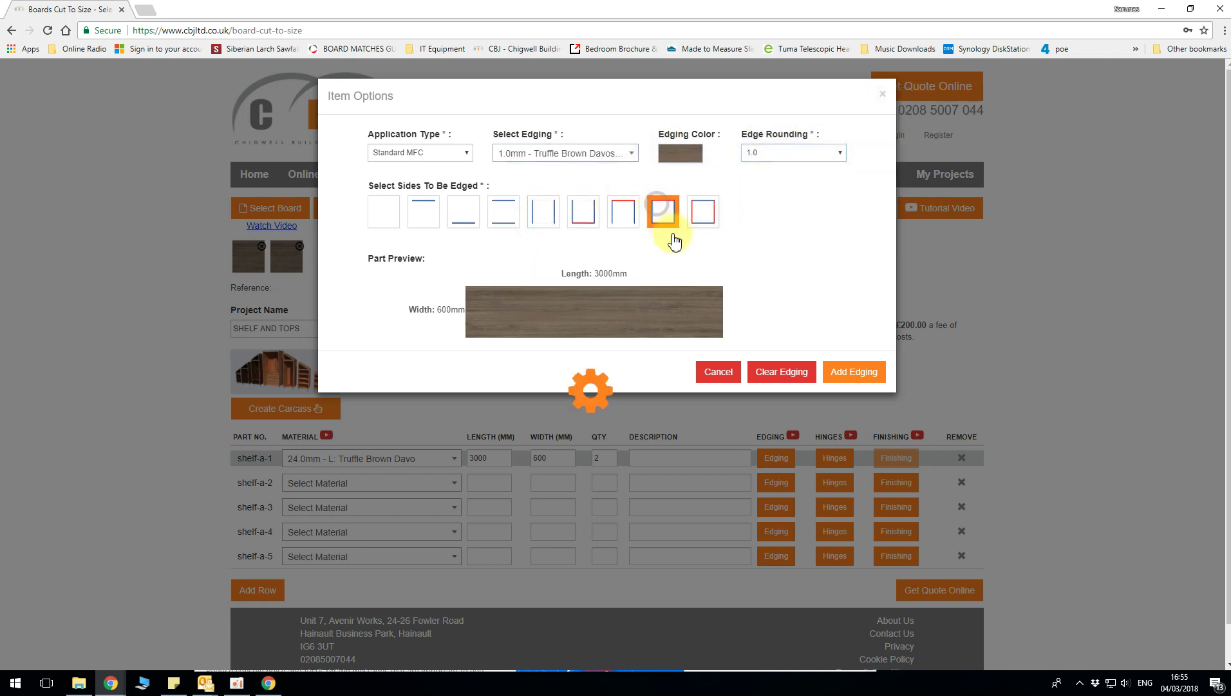
pyautogui.click(852, 378)
pyautogui.click(663, 460)
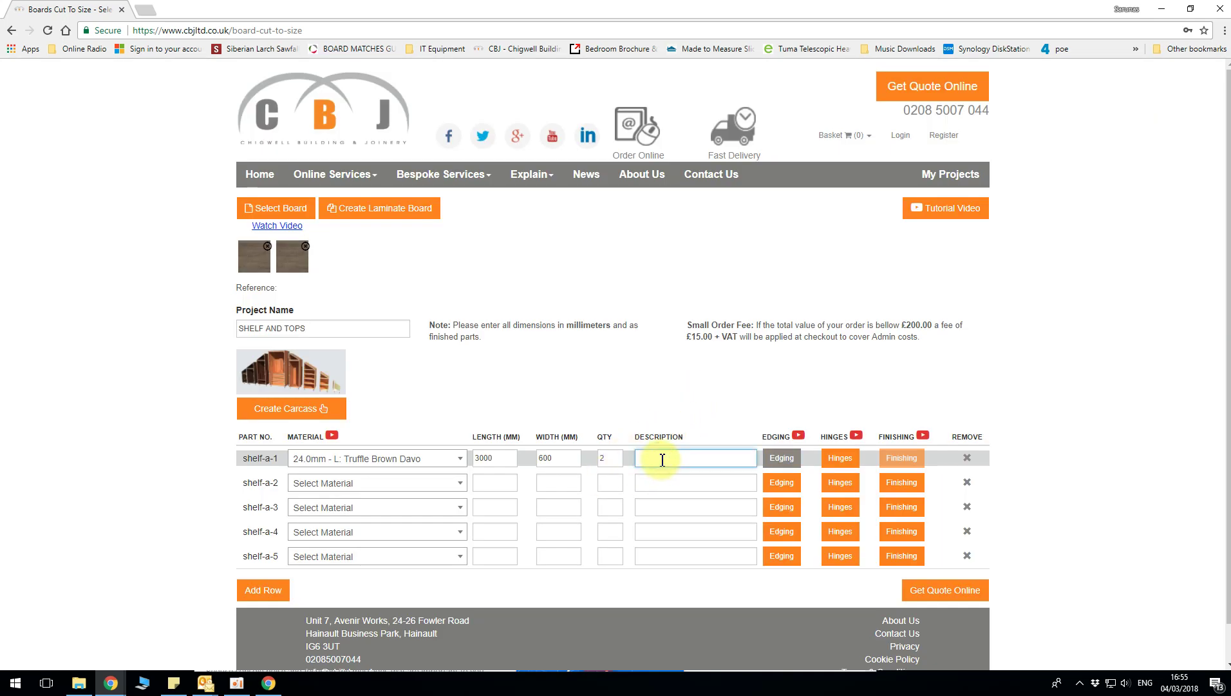
pyautogui.write('Tops A')
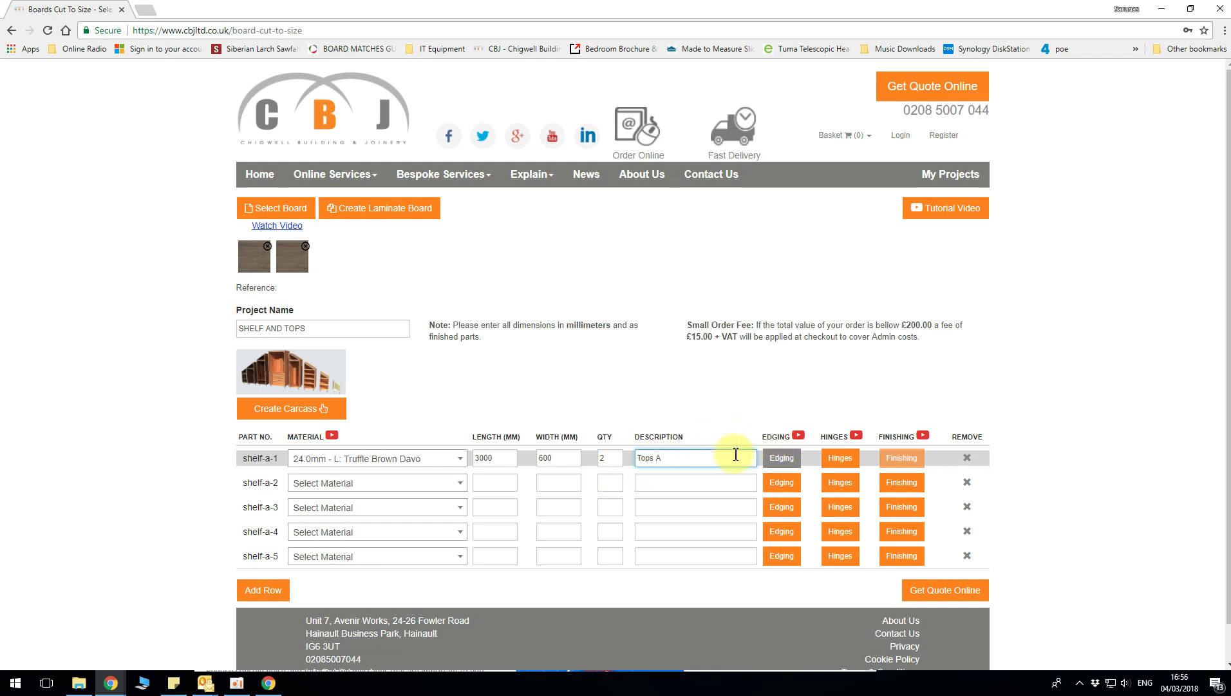
# - Enter the second part in the 46.0mm Truffle Brown laminate board: length 2400 mm, width 280 mm, quantity 3, description Shelves A
pyautogui.click(376, 484)
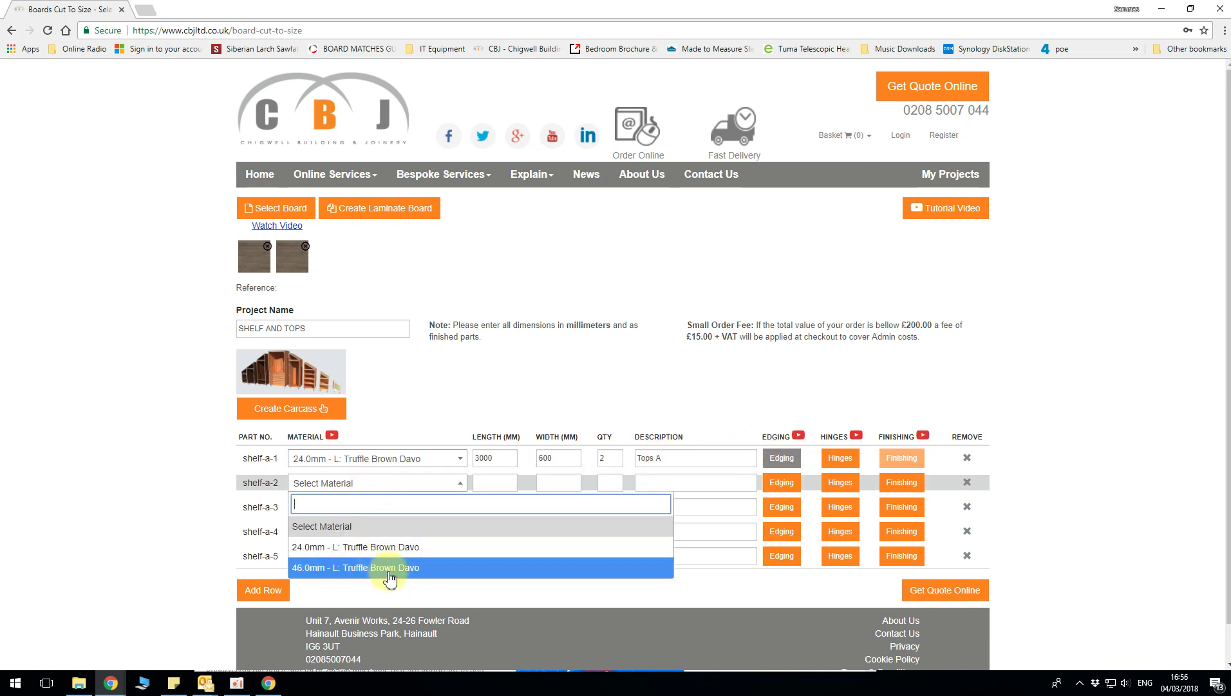
pyautogui.click(345, 568)
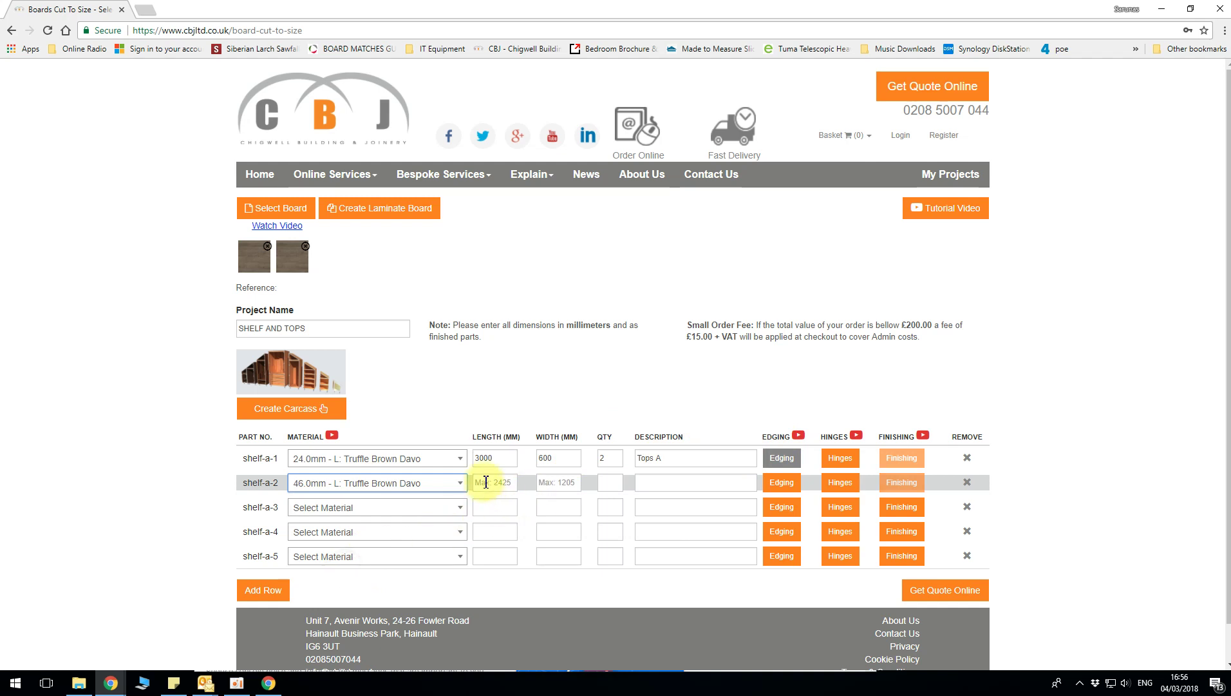
pyautogui.click(497, 482)
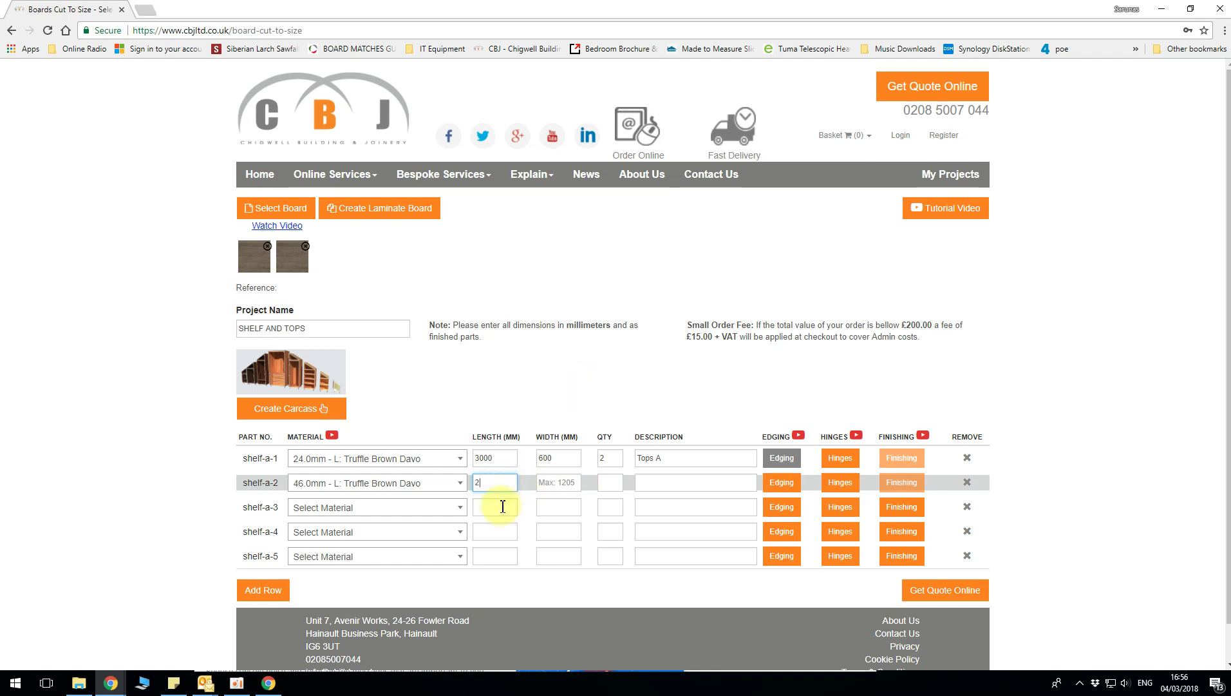
pyautogui.write('00')
pyautogui.press('Tab')
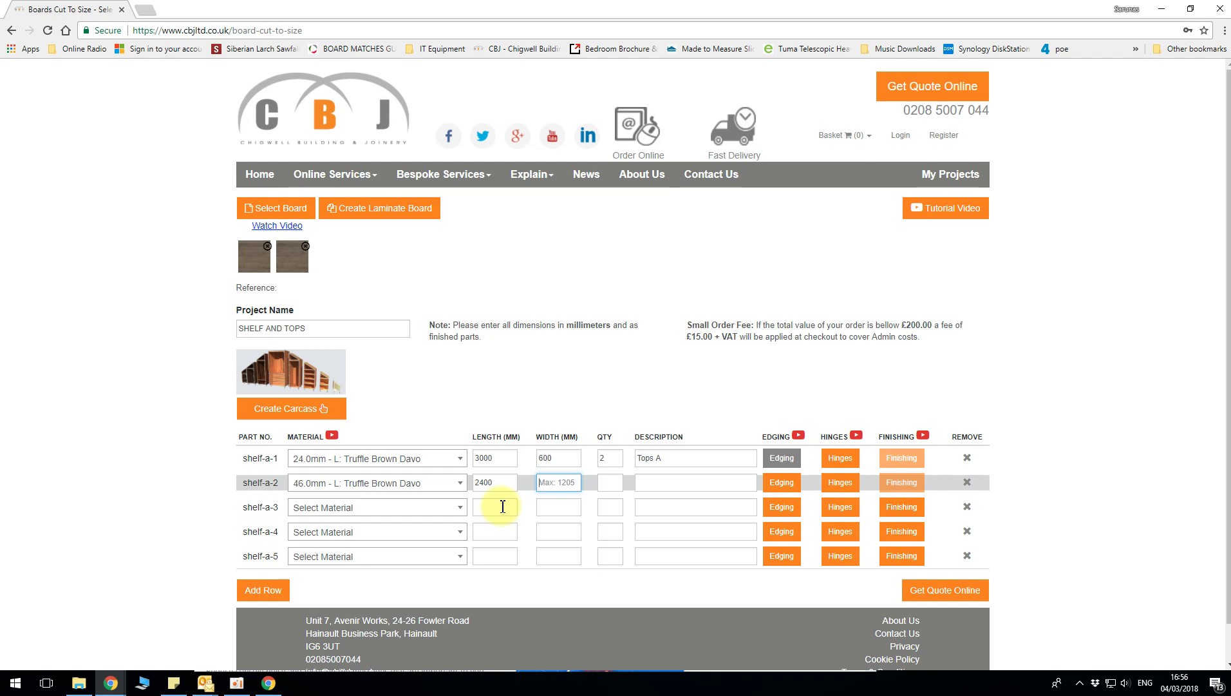
pyautogui.write('31')
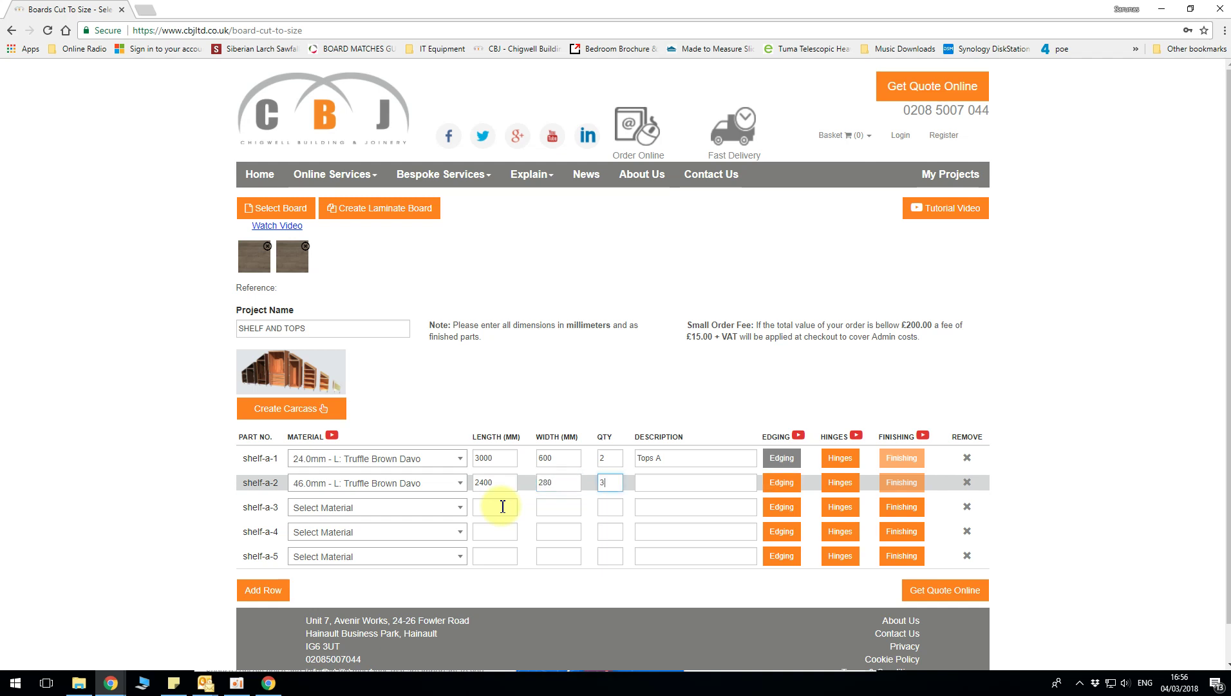
pyautogui.press('Tab')
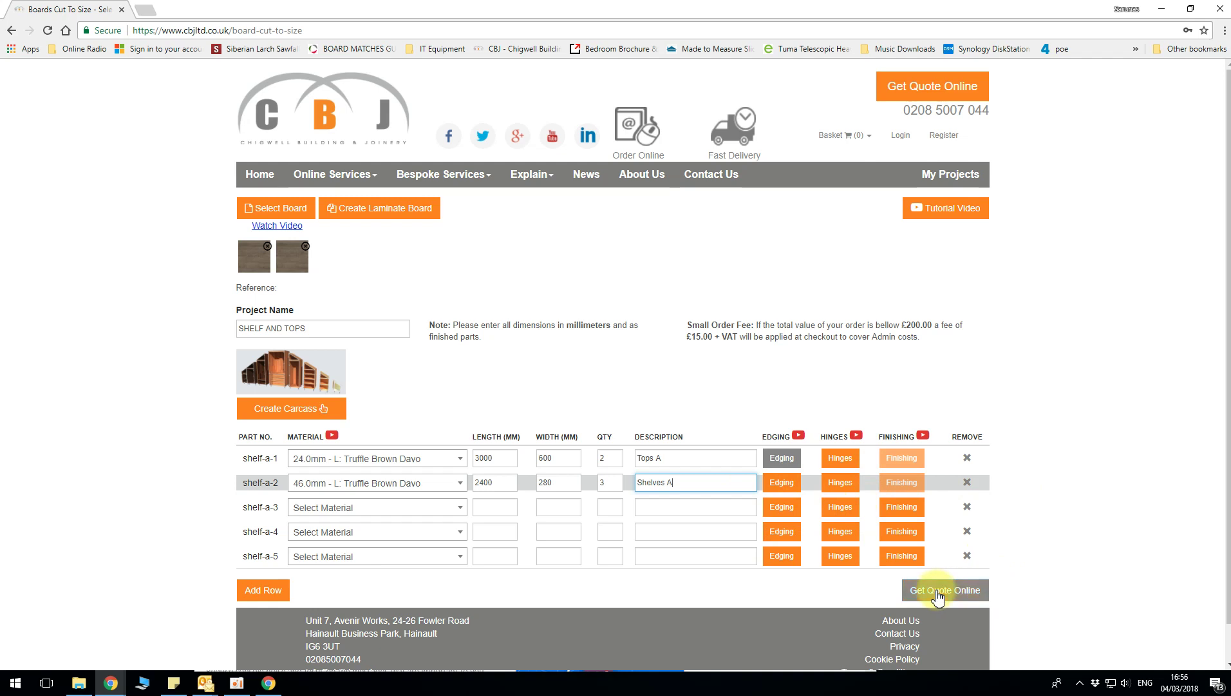
# - Generate the online quote and examine its board summary, including the cut out patterns
pyautogui.click(942, 594)
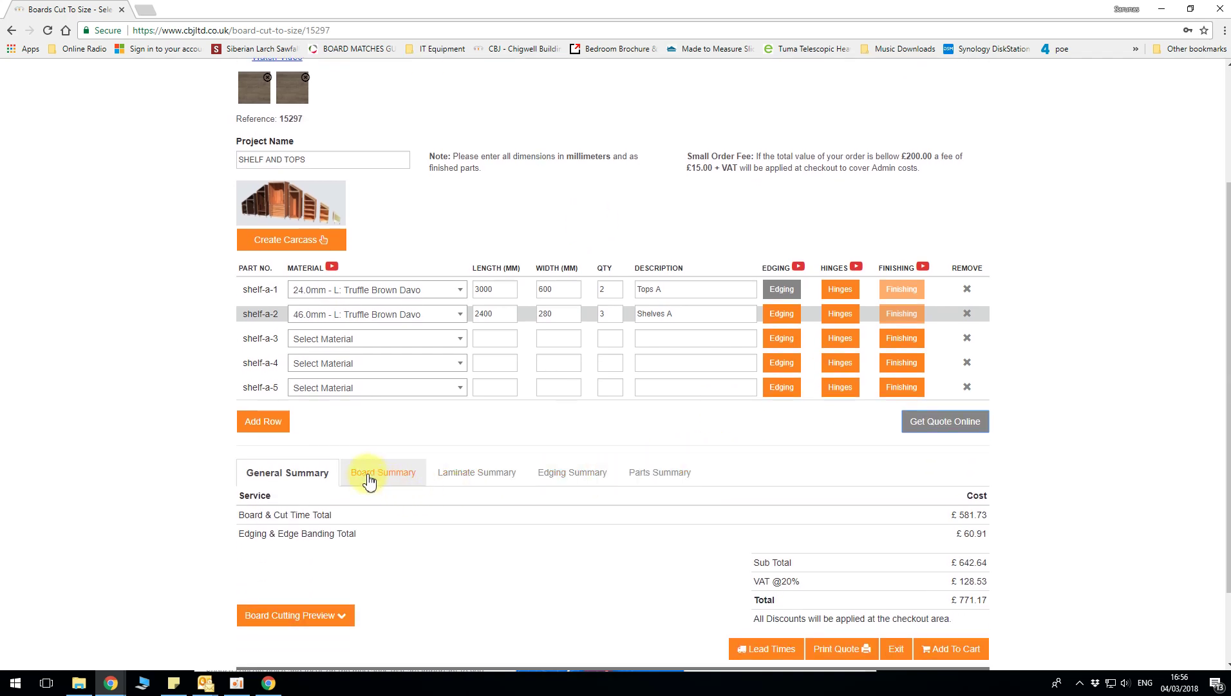
pyautogui.click(372, 475)
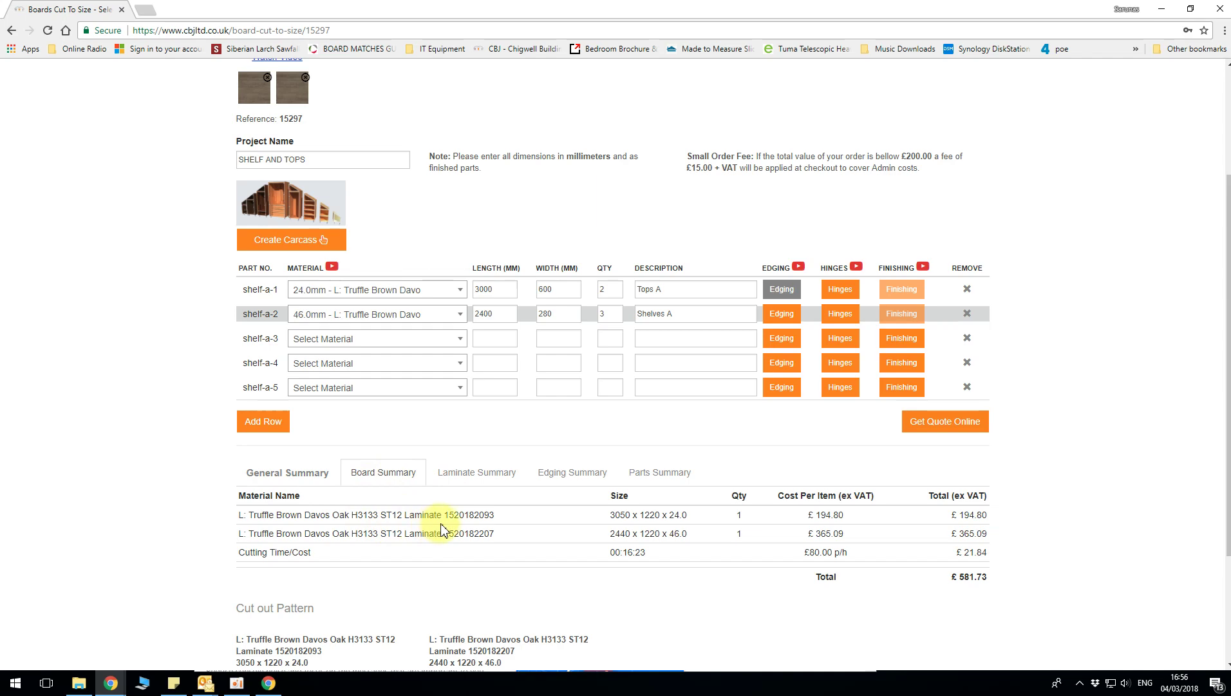
pyautogui.scroll(-2, 440, 525)
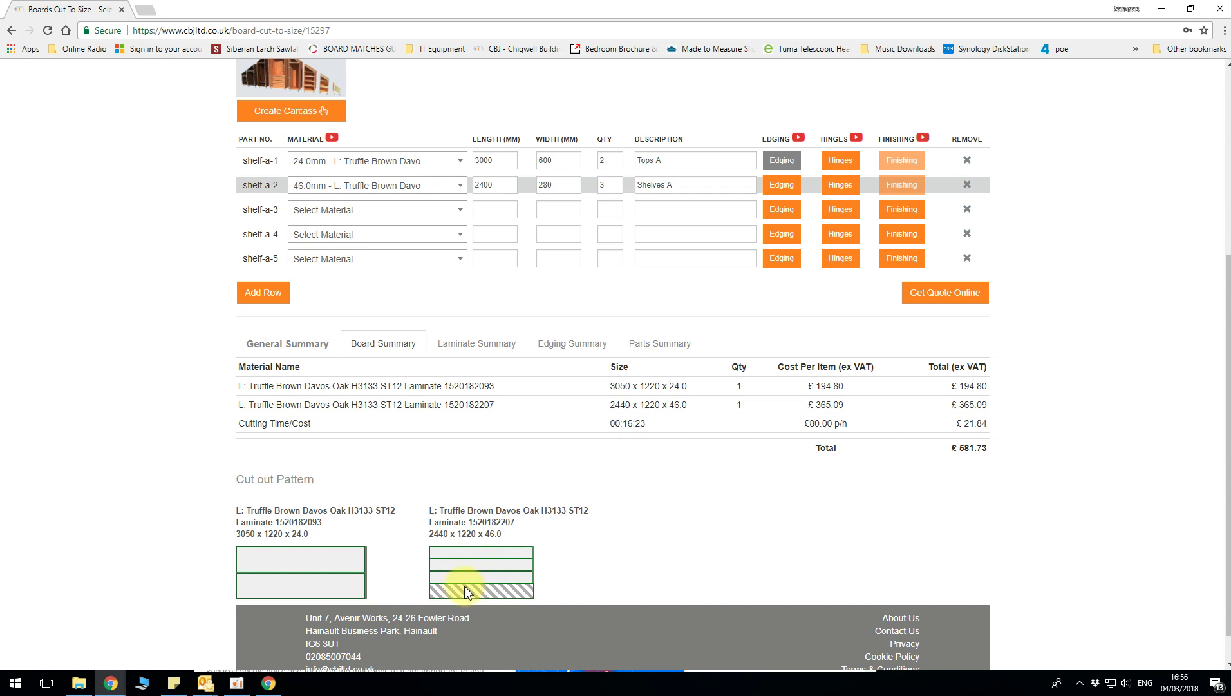
# - Review the quote's laminate and edging cost breakdowns, and return to the general summary and parts list
pyautogui.click(466, 337)
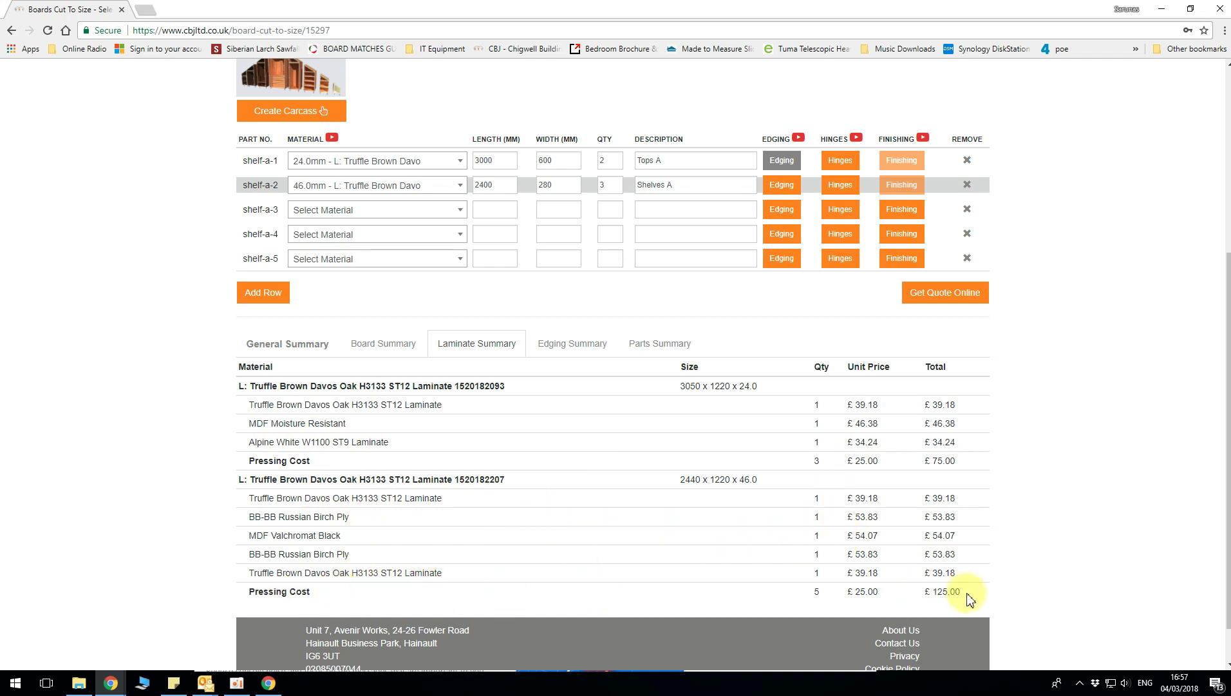
pyautogui.click(561, 343)
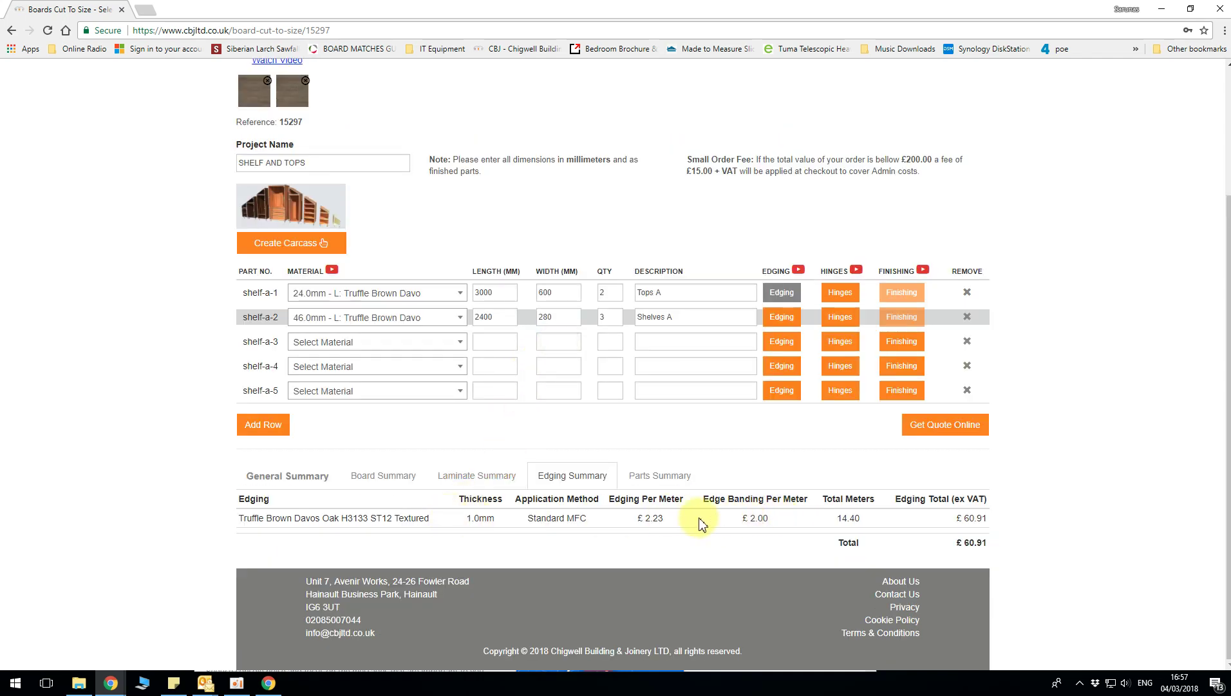
pyautogui.click(288, 476)
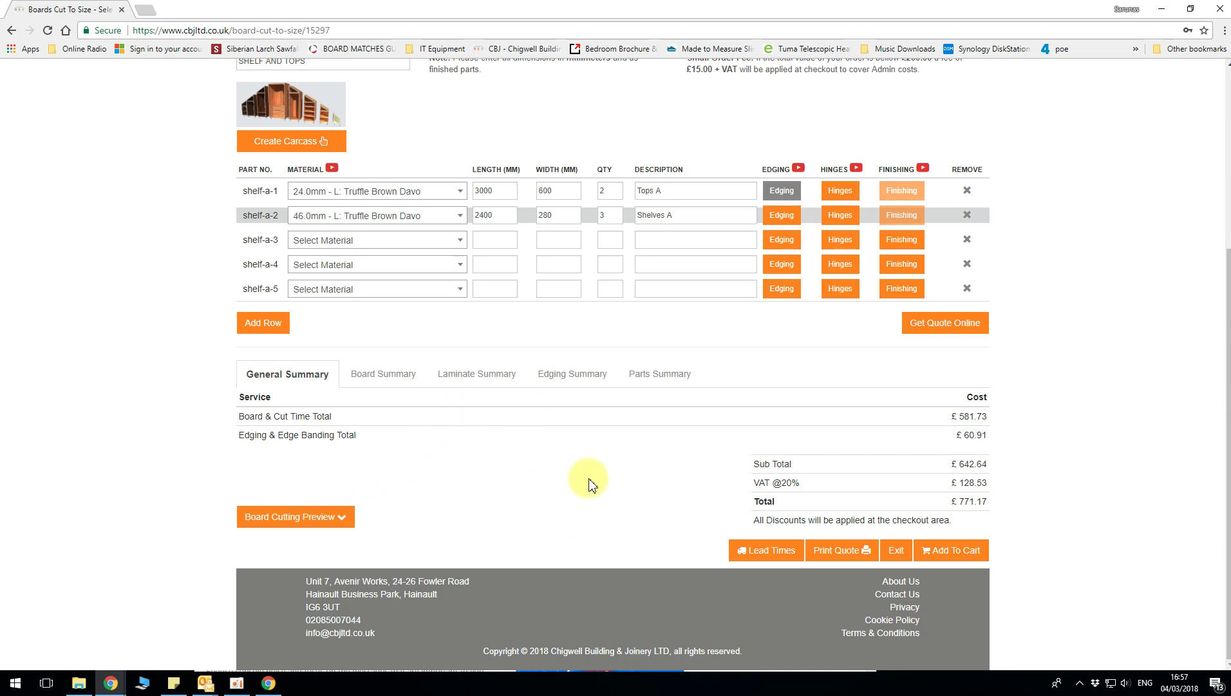
pyautogui.scroll(2, 591, 483)
pyautogui.scroll(2, 591, 483)
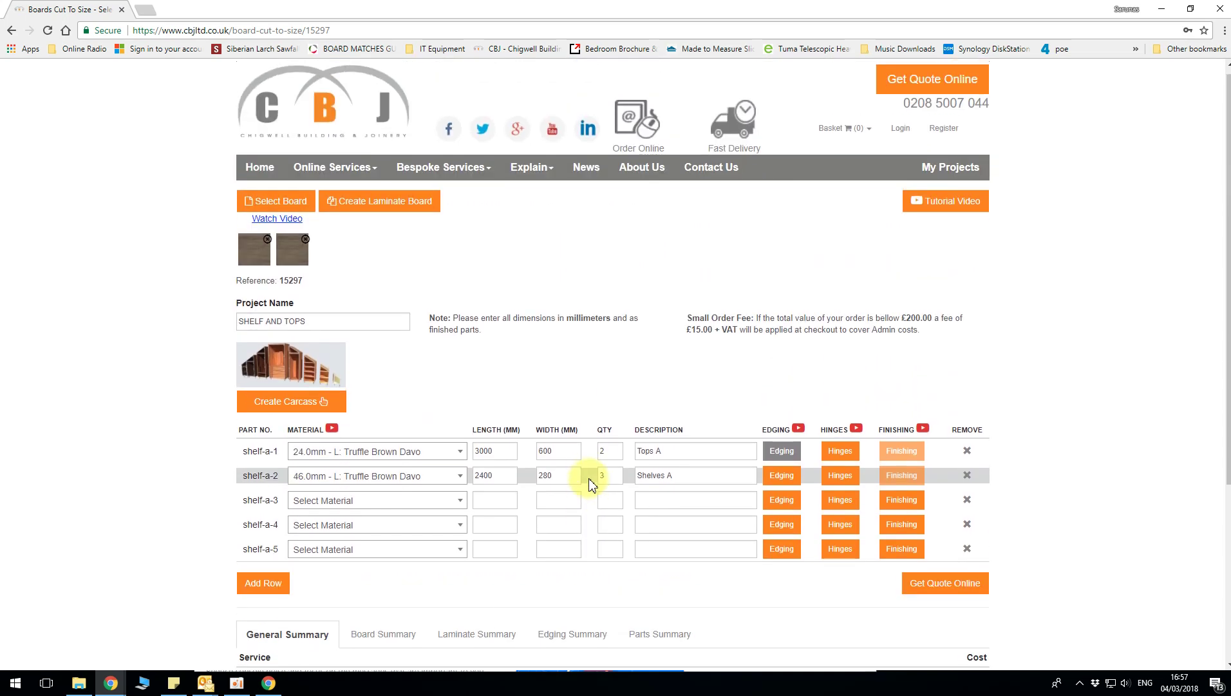